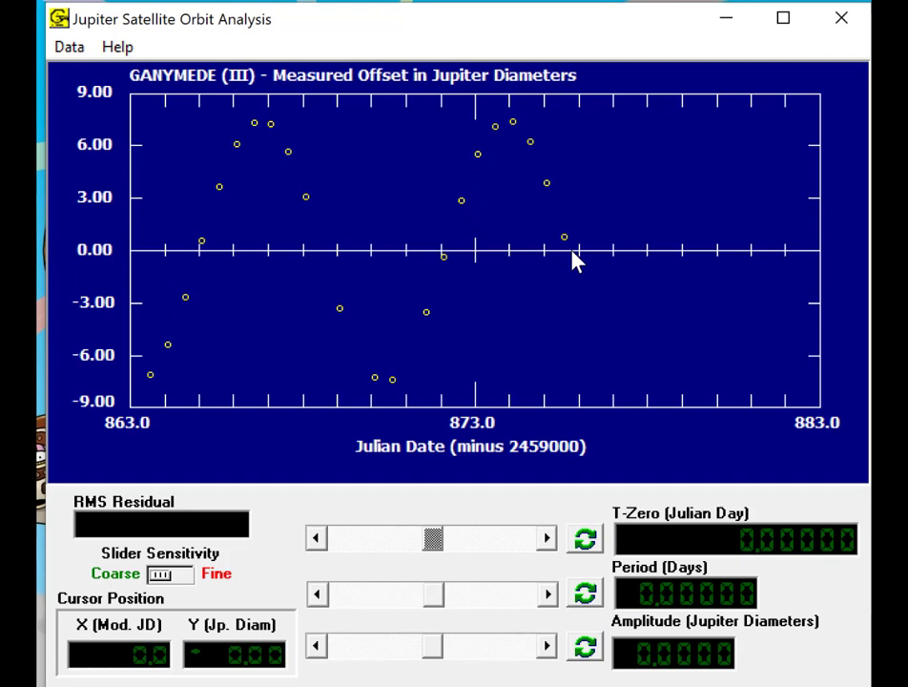
Change the Ganymede plot type to Connect Points so the measurements are joined by a line
click(73, 50)
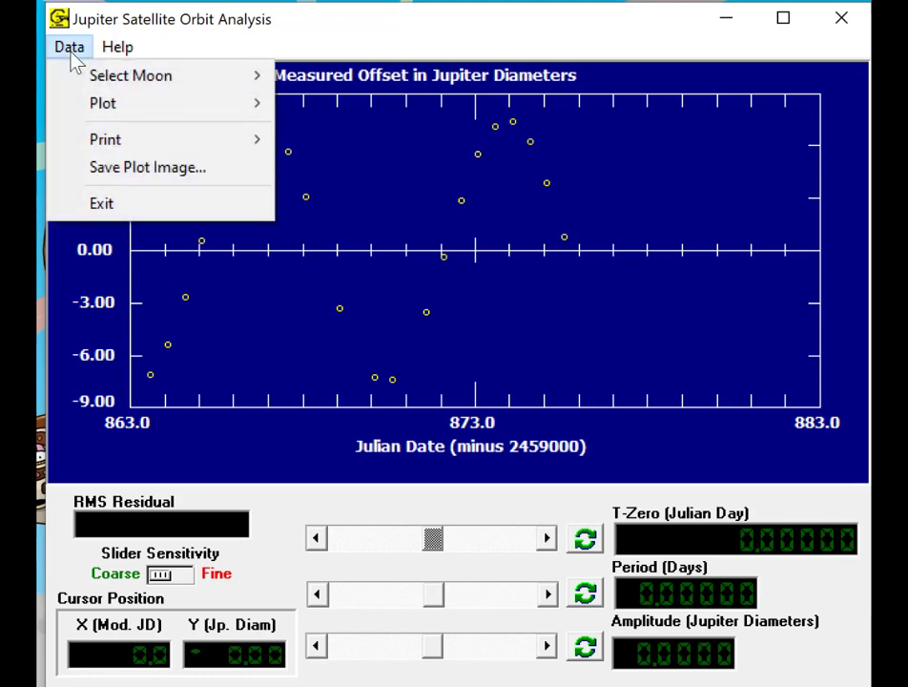
mouse_move(105, 113)
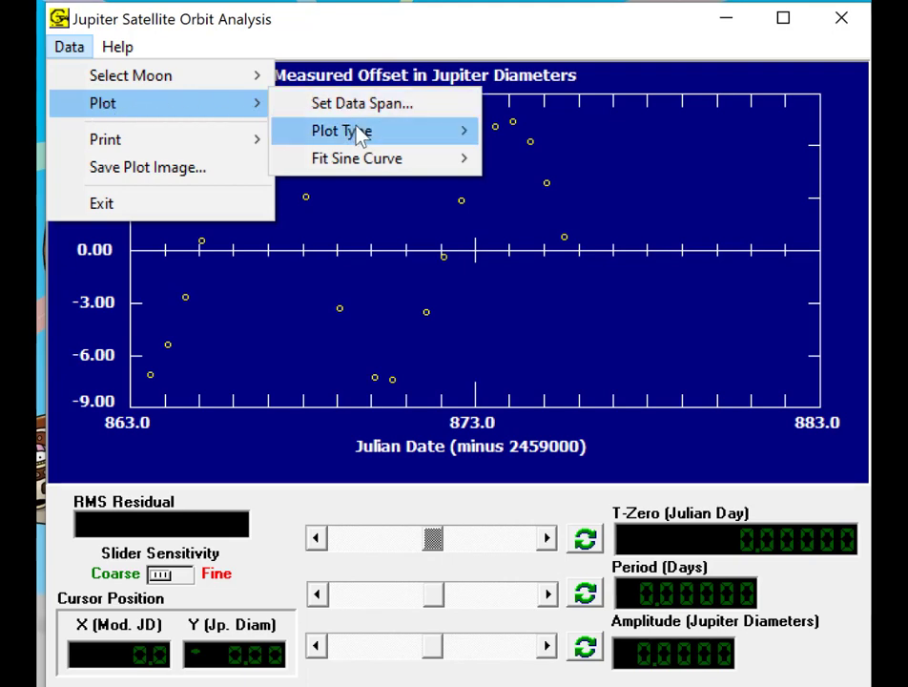
mouse_move(365, 139)
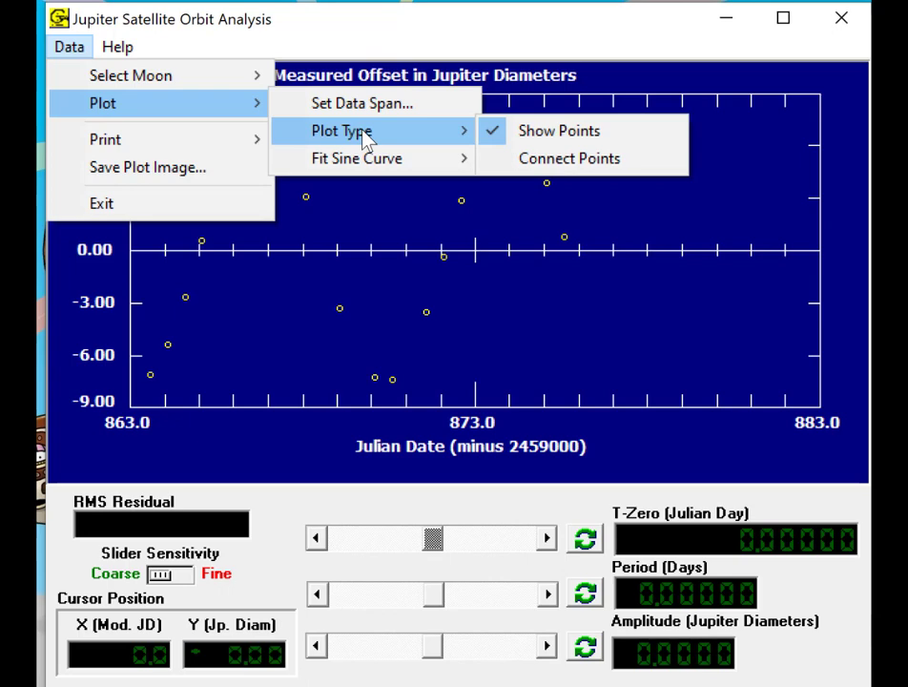
click(577, 168)
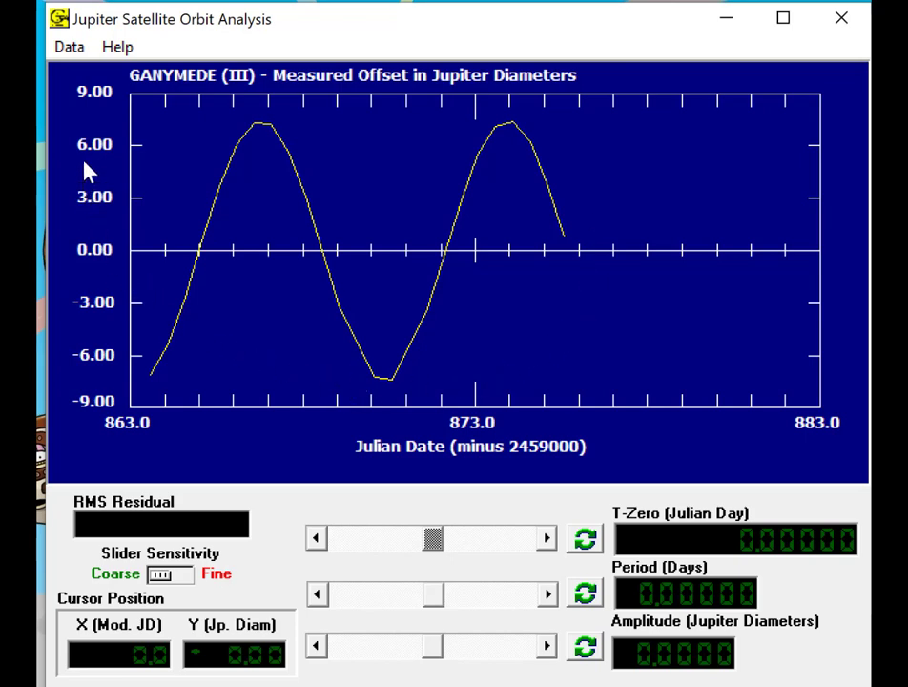
Start setting the sine fit's initial parameters, read the date of the first upward zero crossing, and set T-Zero to 865.0
click(69, 48)
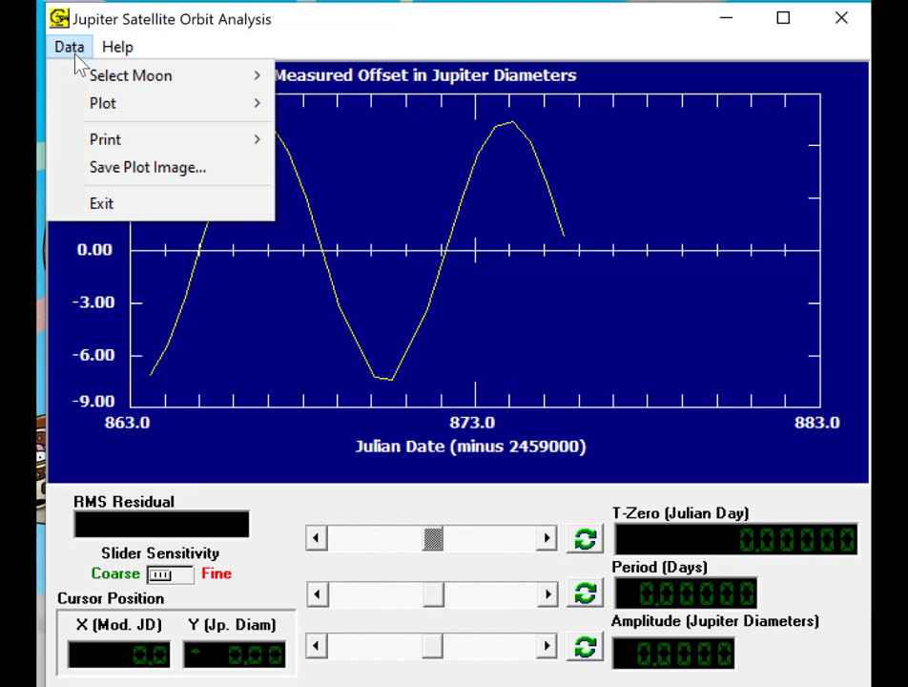
mouse_move(153, 116)
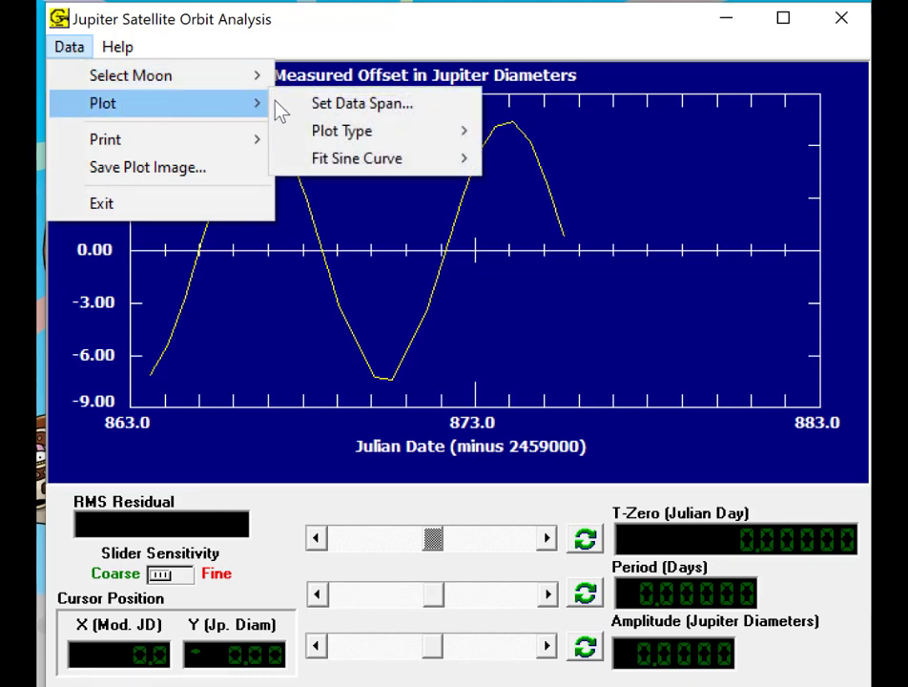
mouse_move(423, 175)
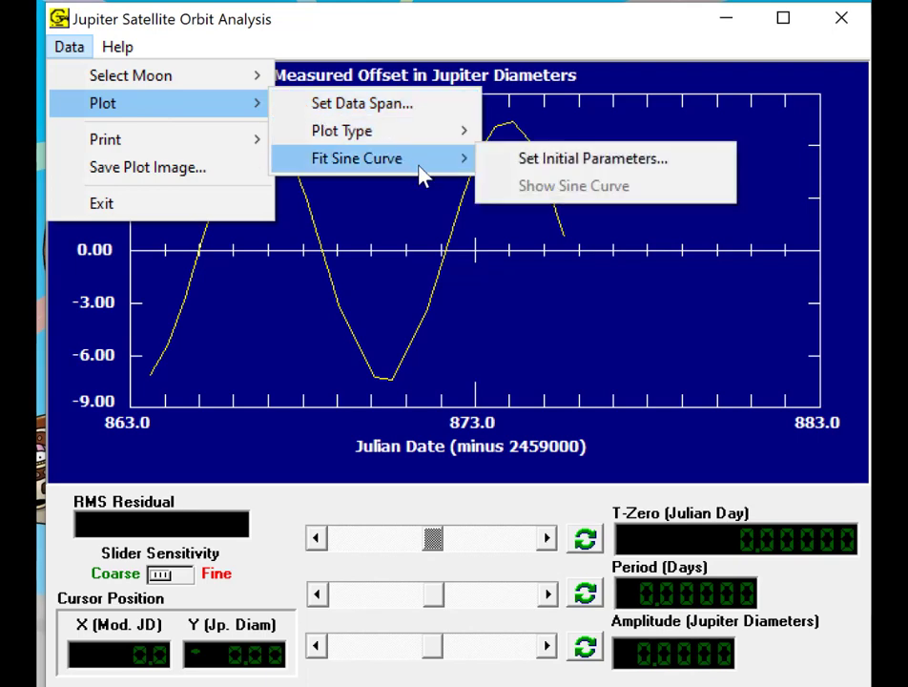
click(551, 159)
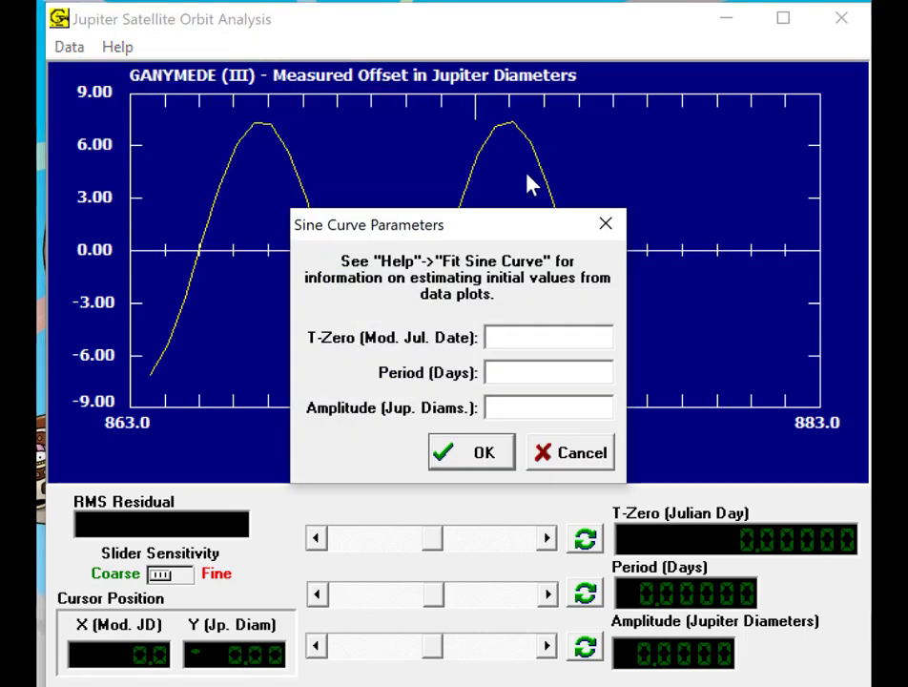
drag(455, 231, 453, 437)
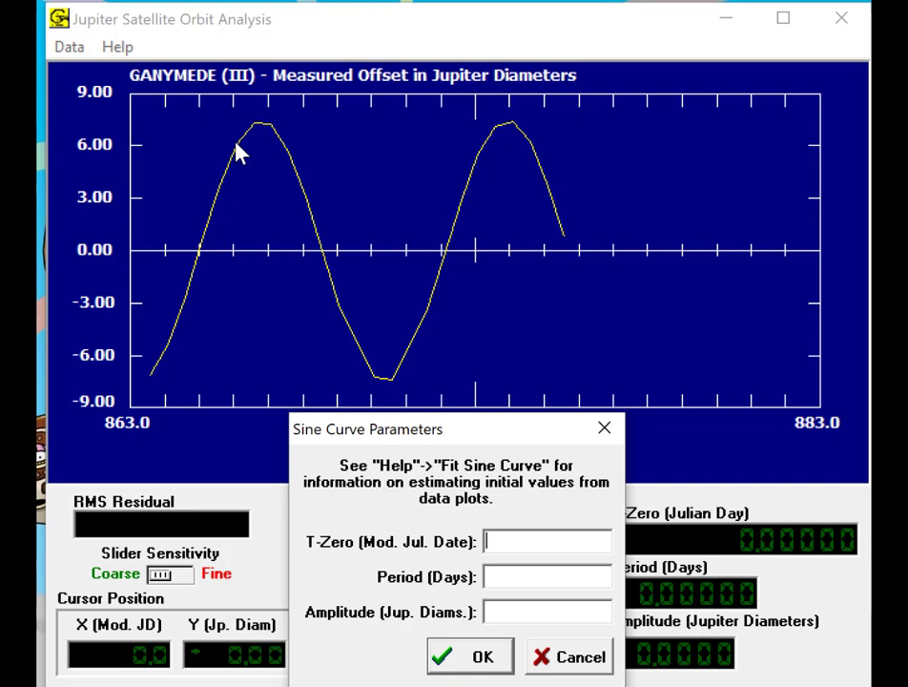
click(199, 254)
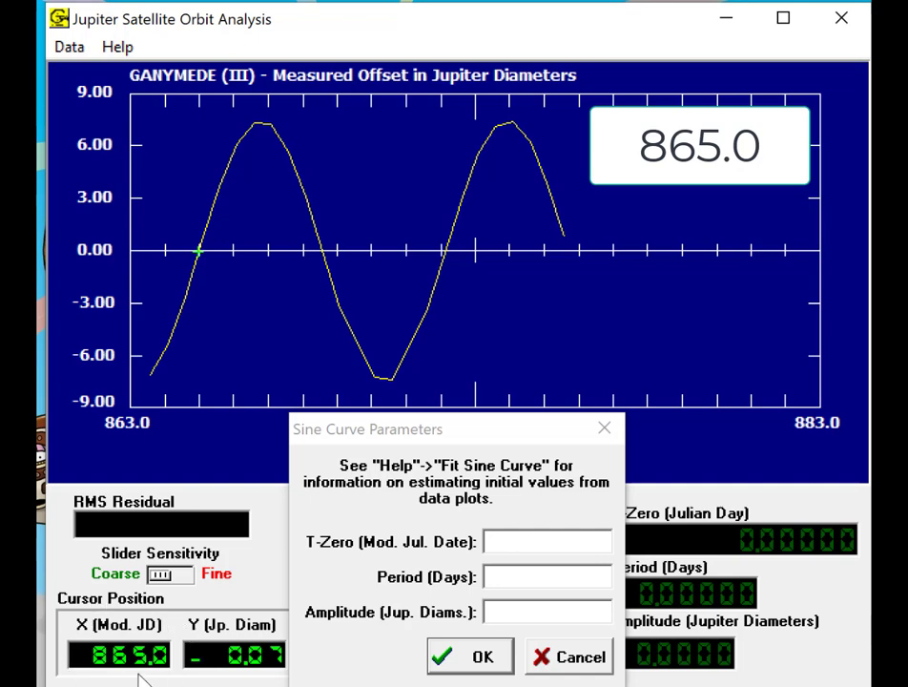
click(506, 543)
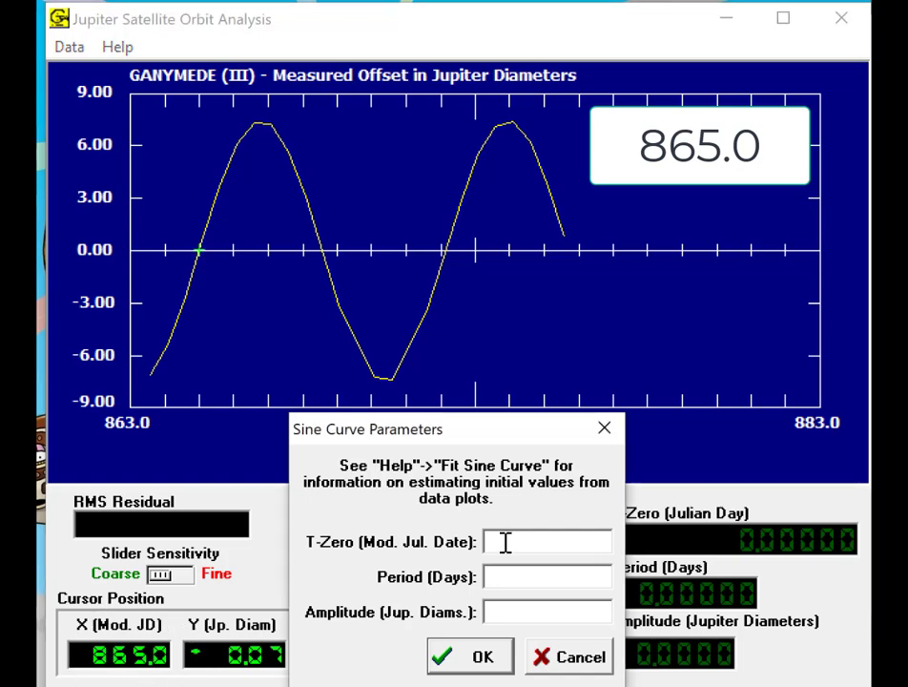
text(865.0)
Read the date of the next upward zero crossing and set the period to 7.2 days, the interval between the two crossings
click(445, 251)
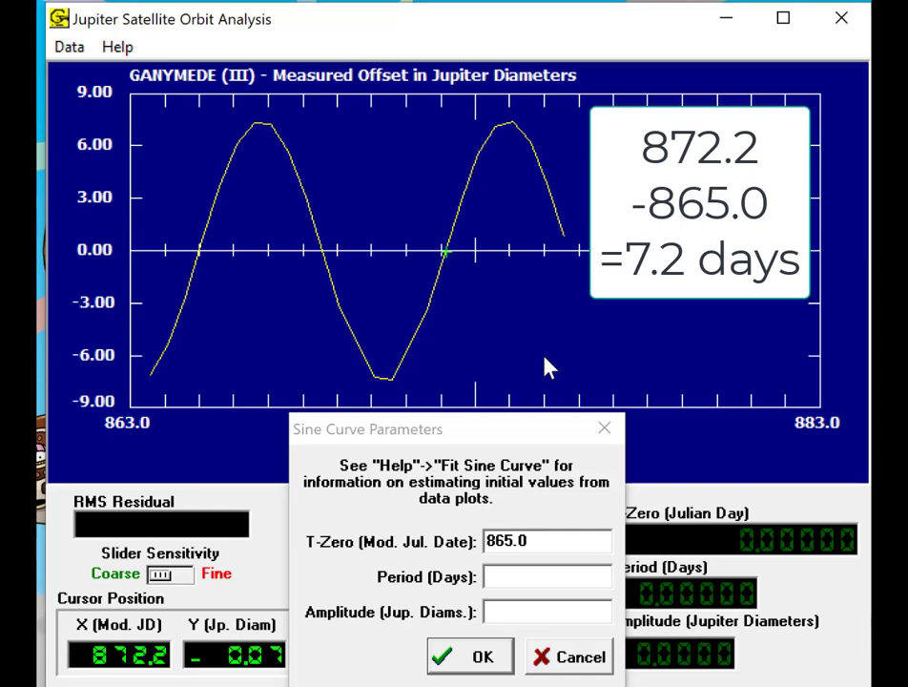
click(536, 577)
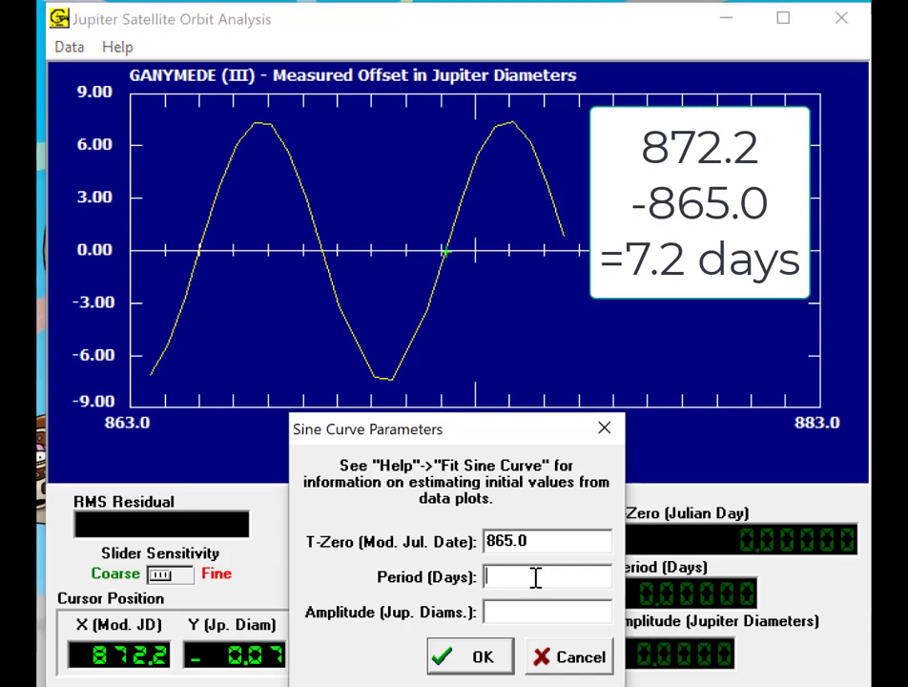
text(7.2)
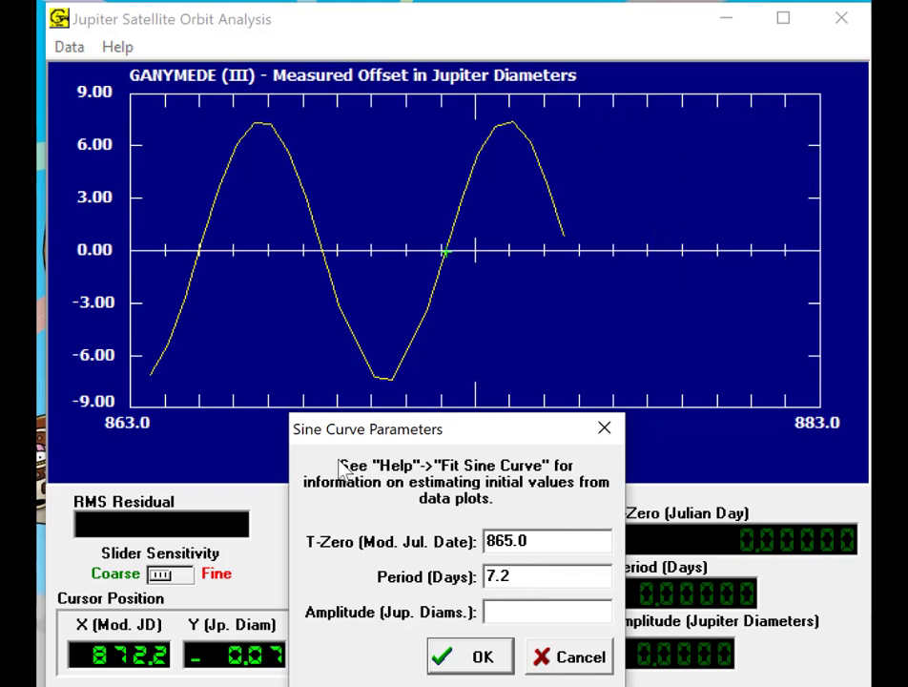
Read the offsets at the two peaks and the trough, set the amplitude to 7.49 Jupiter diameters, and apply the sine curve parameters
click(256, 122)
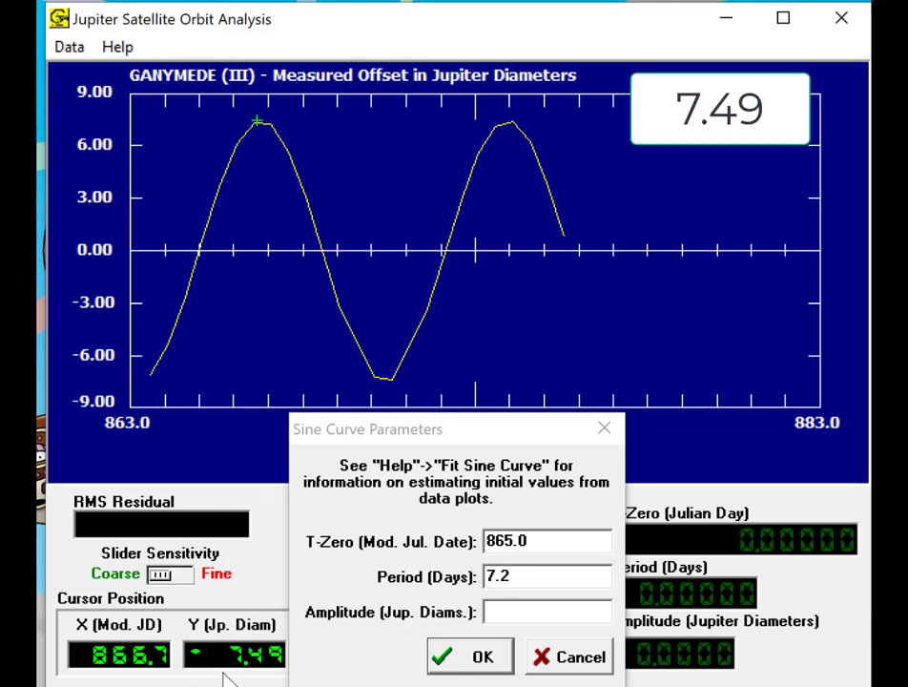
click(392, 381)
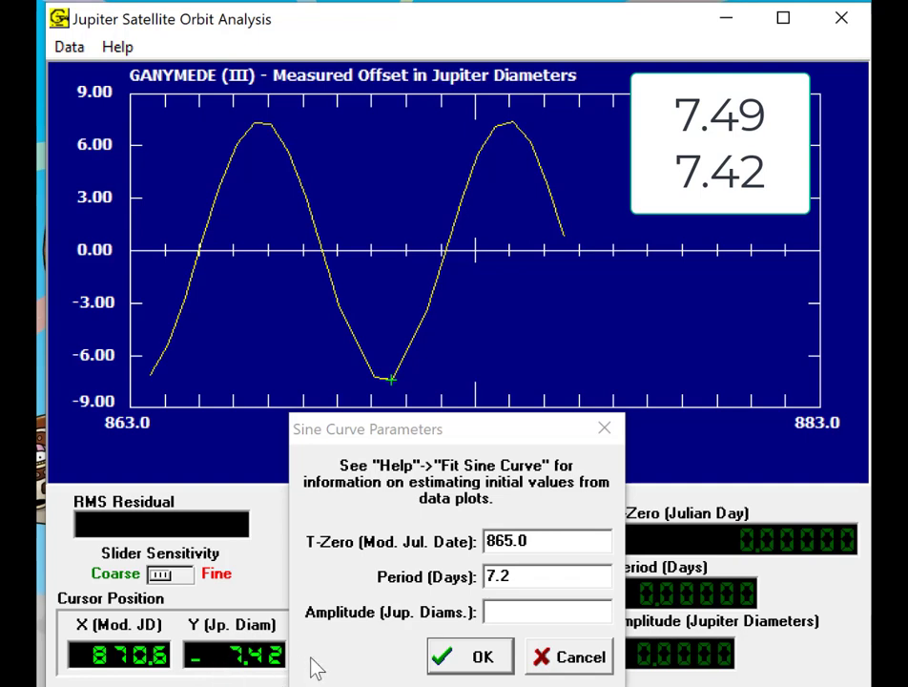
click(512, 124)
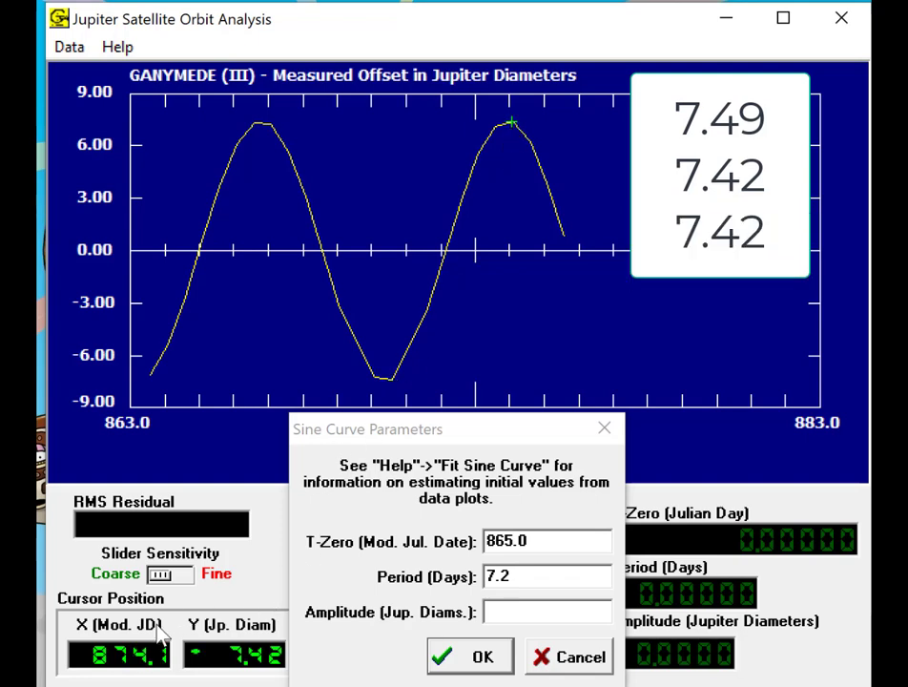
click(513, 612)
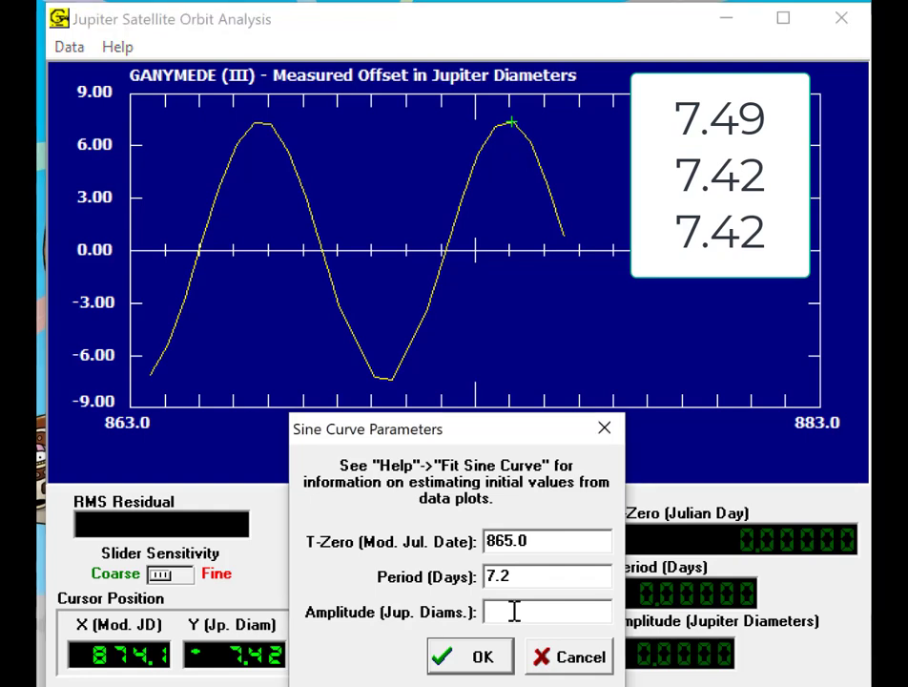
text(7.49)
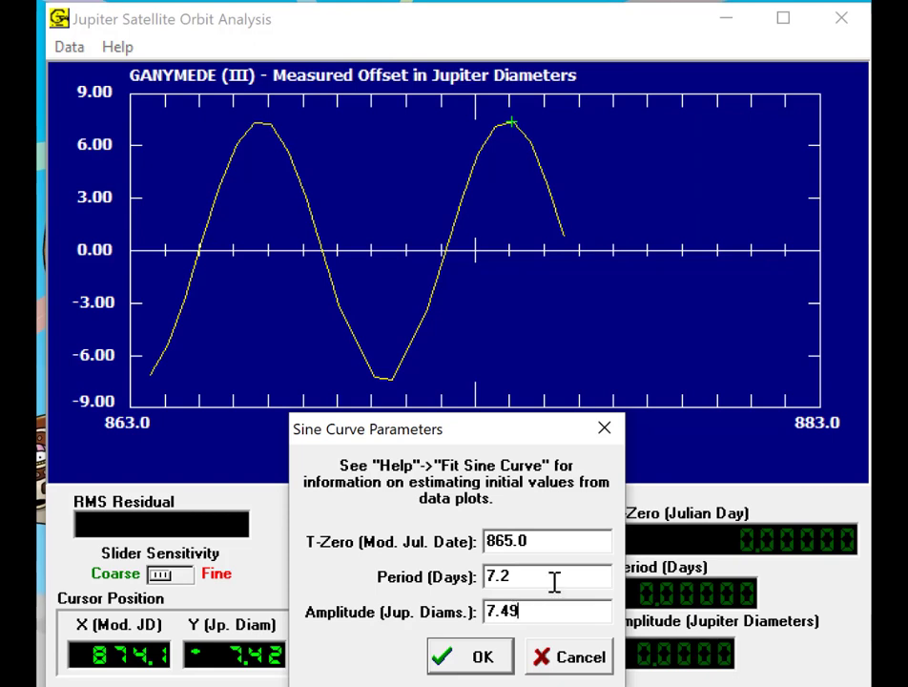
click(481, 658)
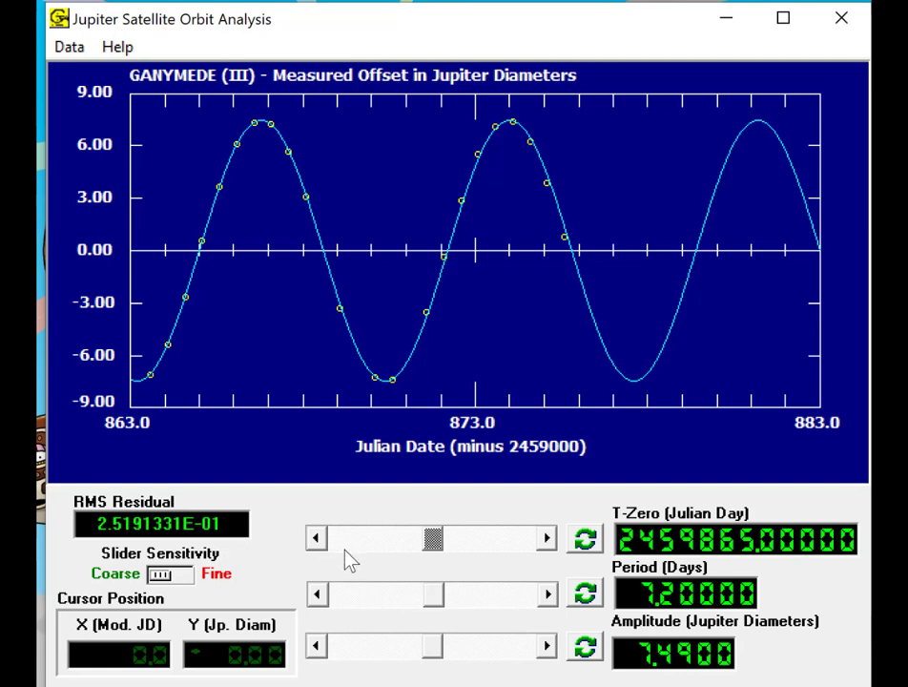
Try T-Zero values of 2459865.00720 and 2459864.97840 to compare the RMS residual, and restore the initial T-Zero
click(545, 538)
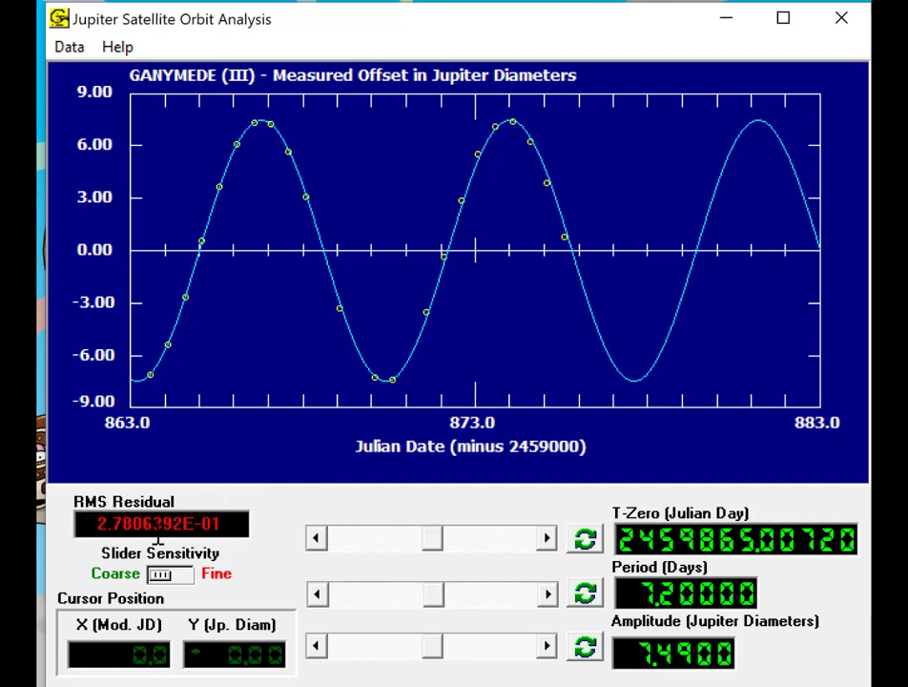
click(318, 540)
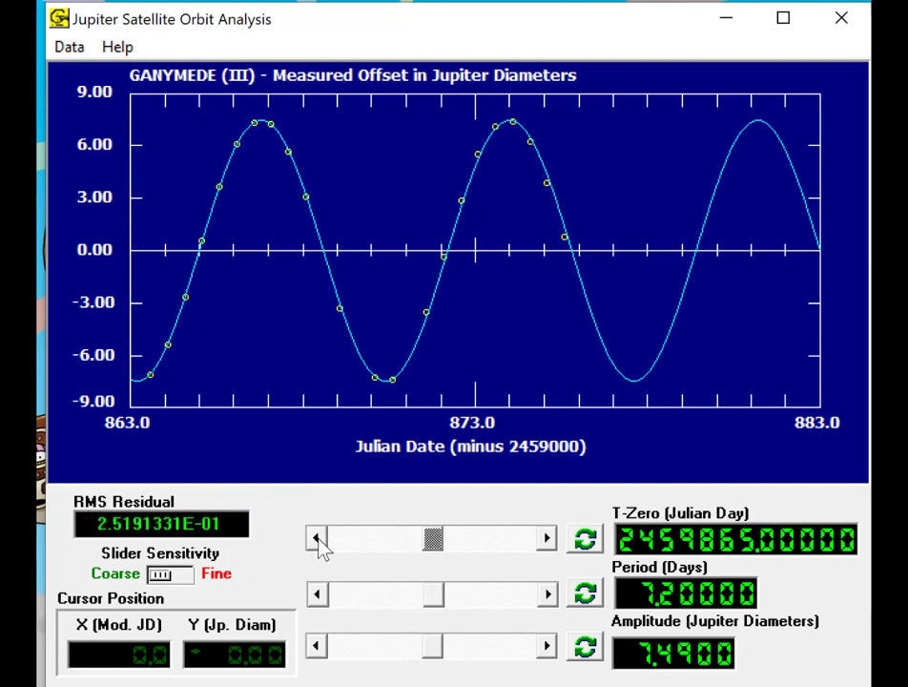
click(317, 539)
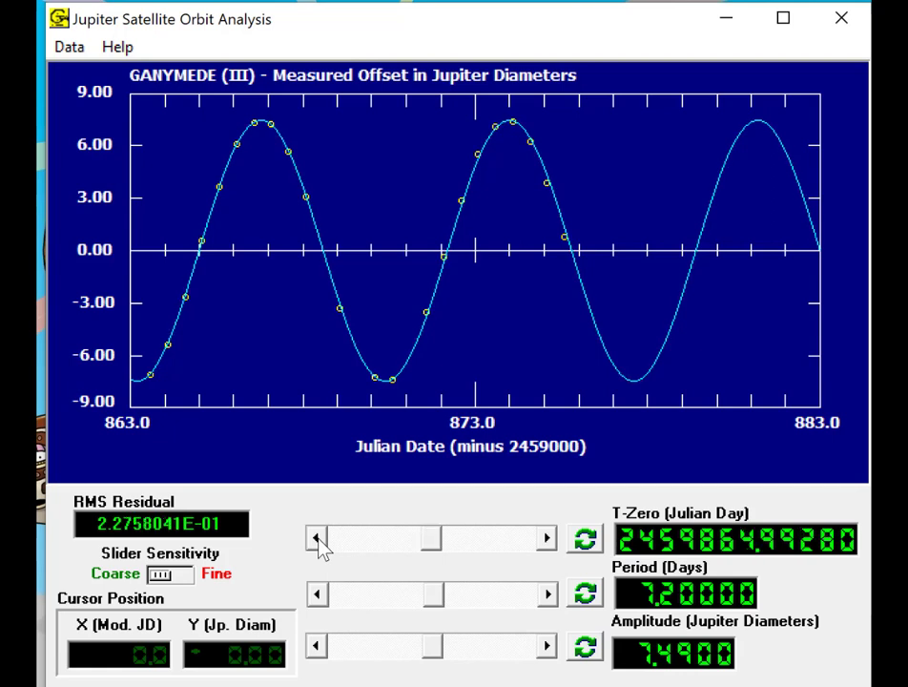
click(317, 540)
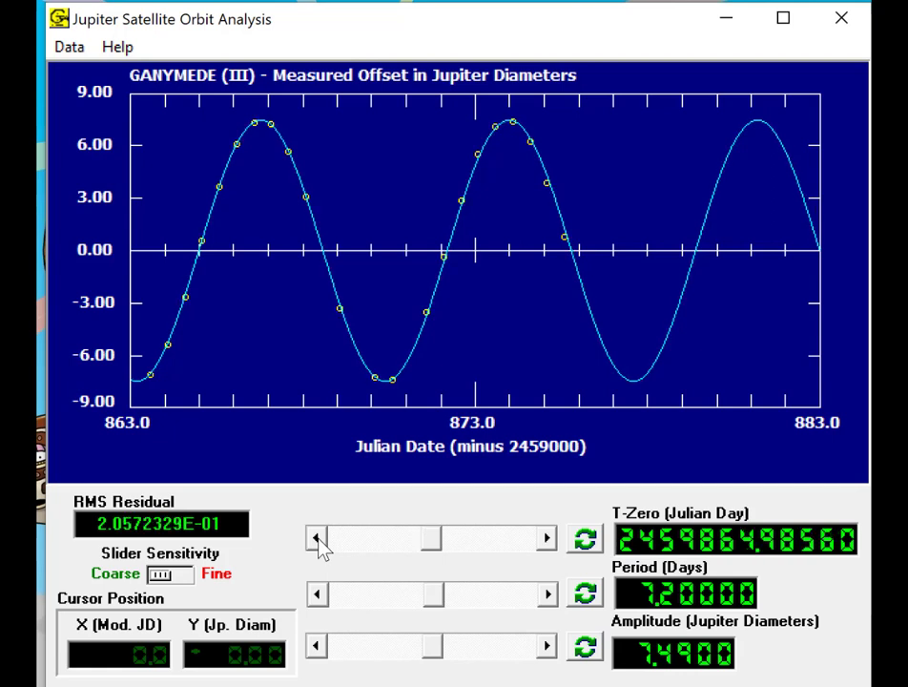
click(318, 539)
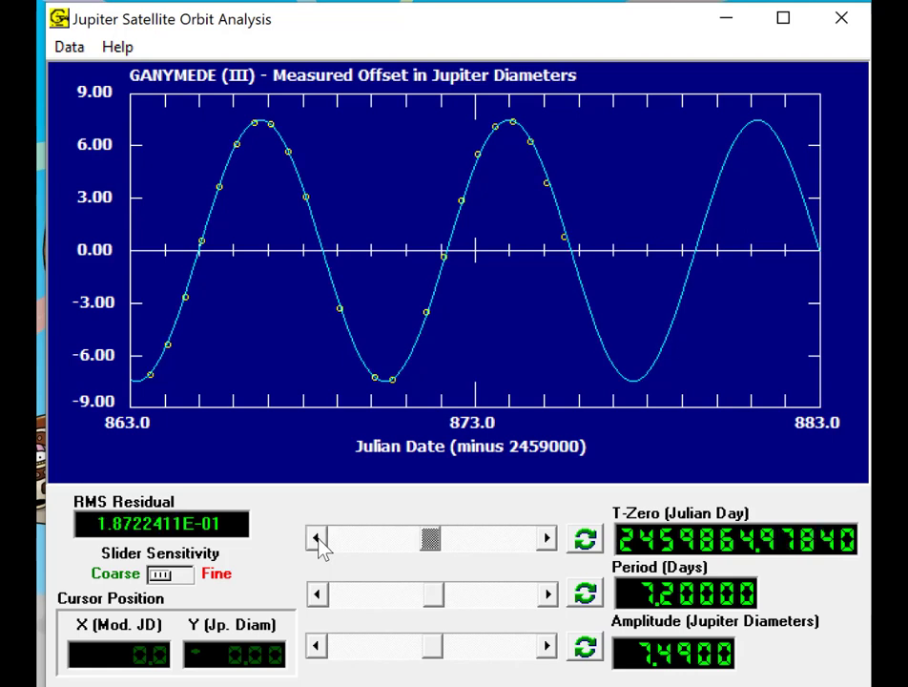
click(584, 539)
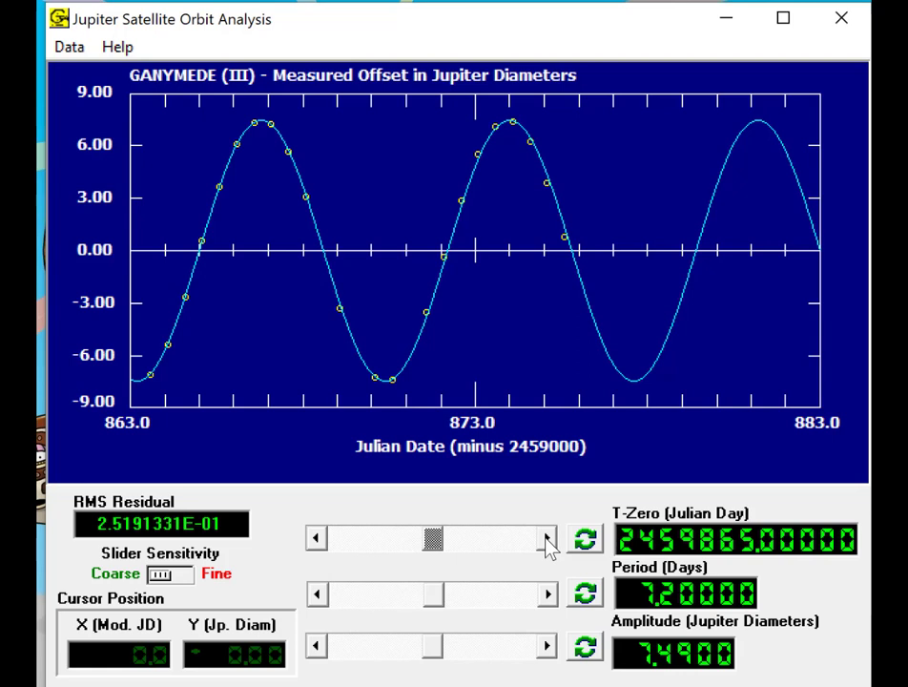
click(547, 540)
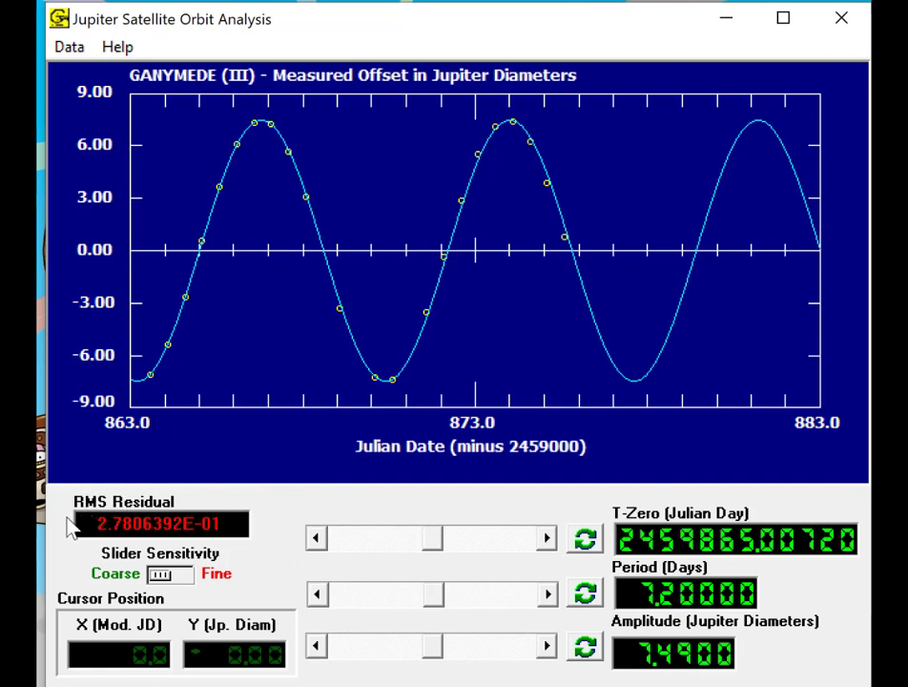
click(316, 540)
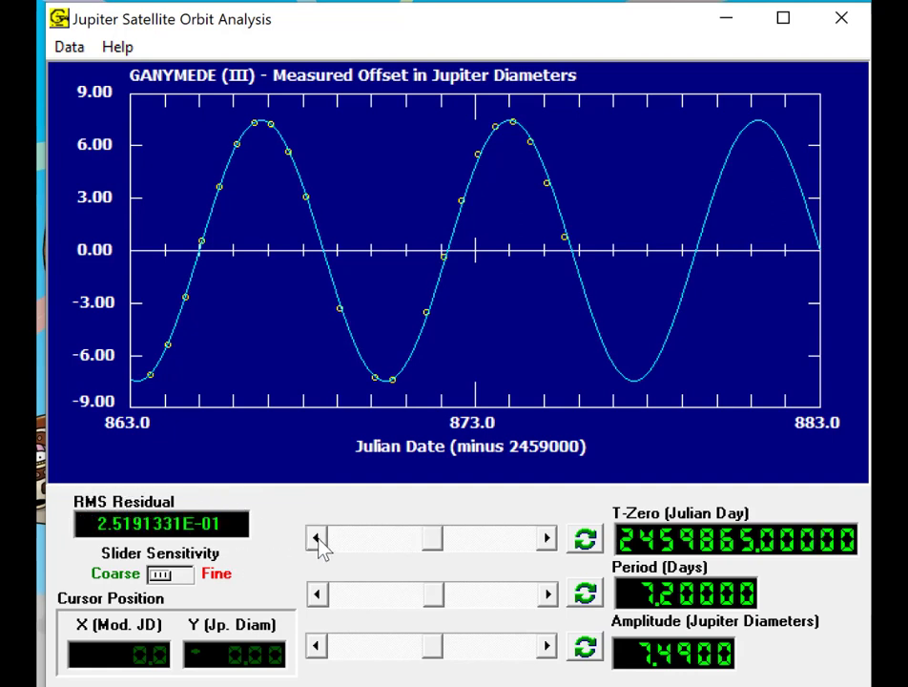
Lower T-Zero in small increments until the RMS residual is smallest, settling on 2459864.95680
click(318, 540)
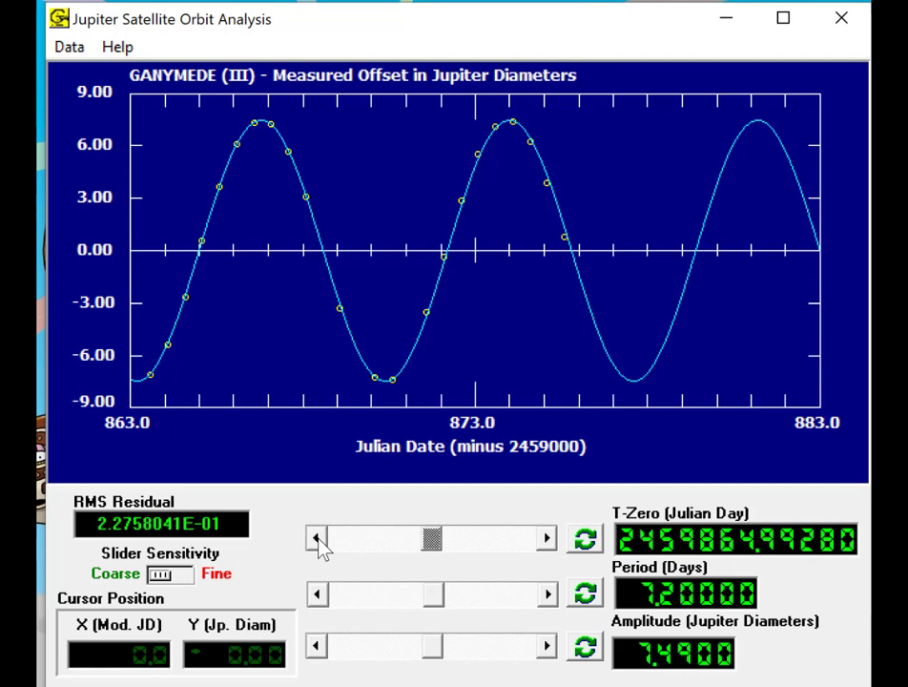
click(319, 539)
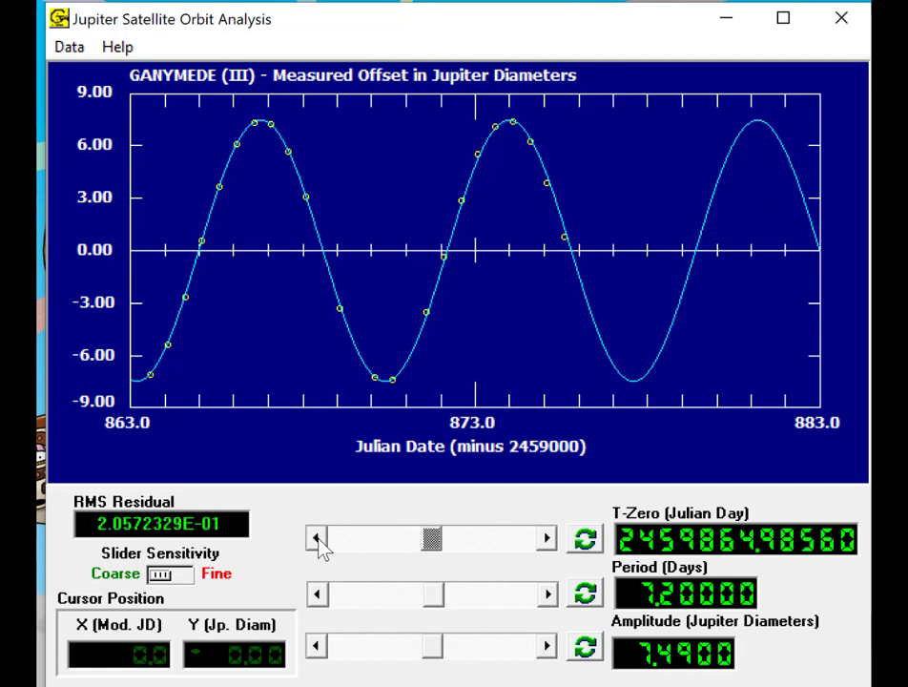
click(318, 540)
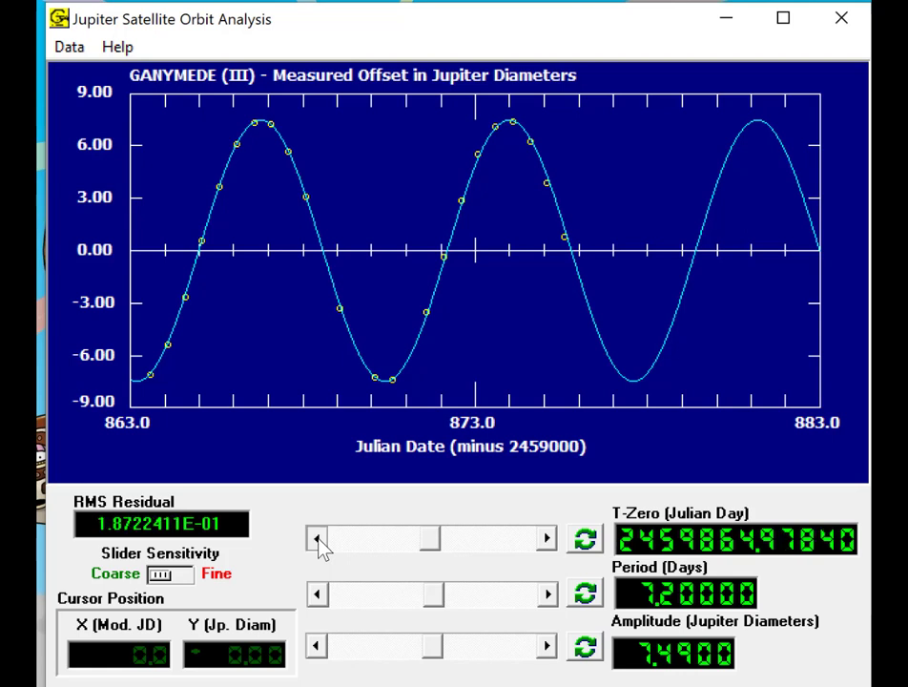
click(318, 540)
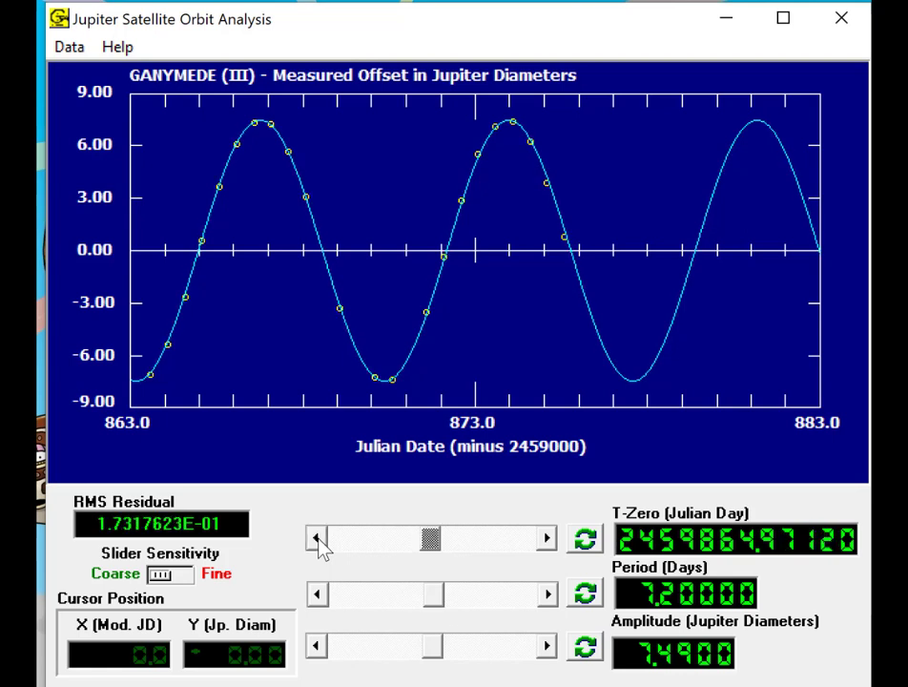
click(319, 540)
click(318, 540)
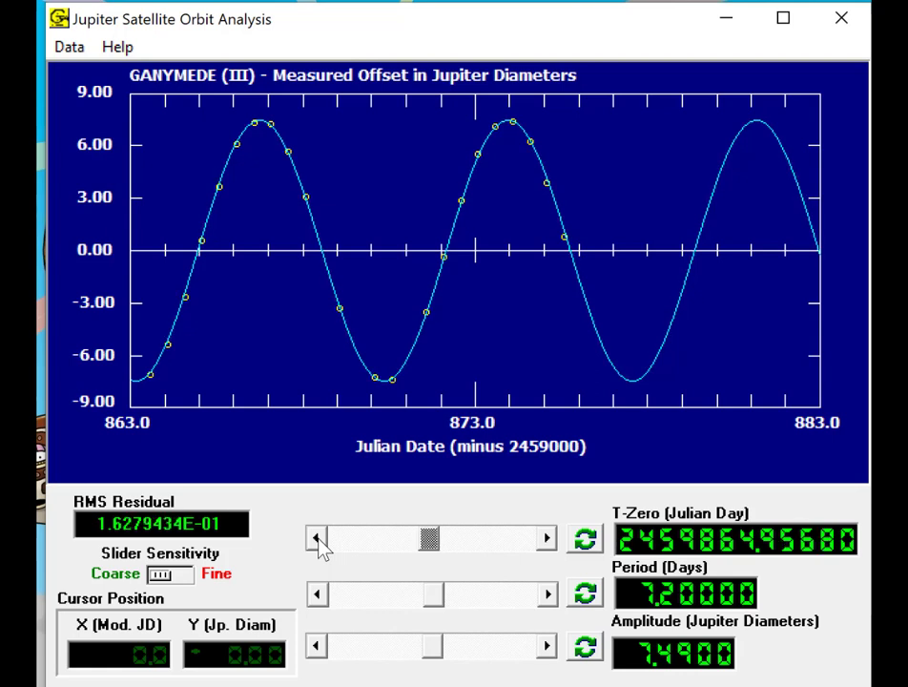
click(318, 539)
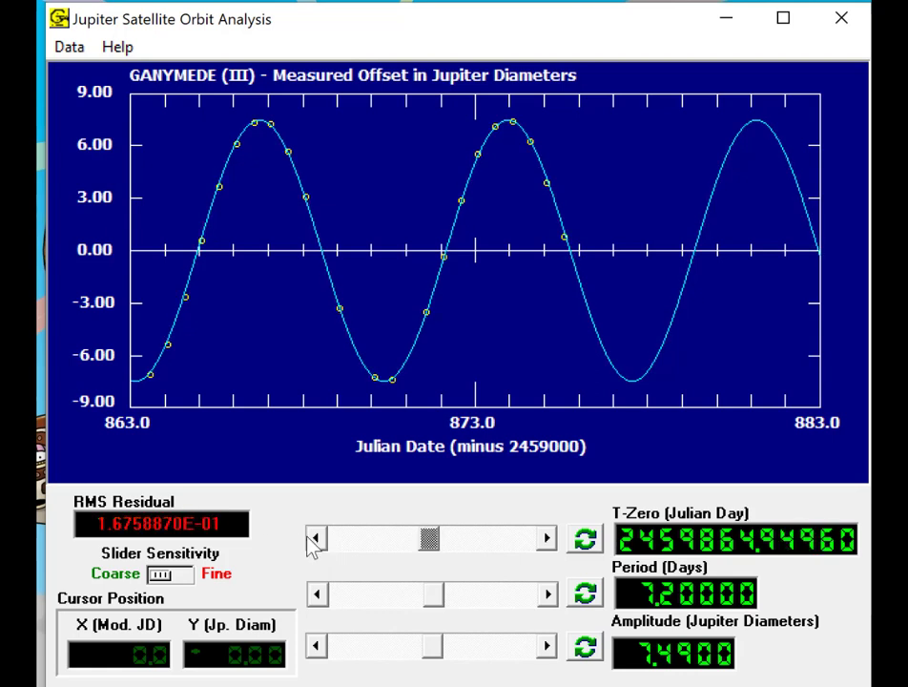
click(550, 541)
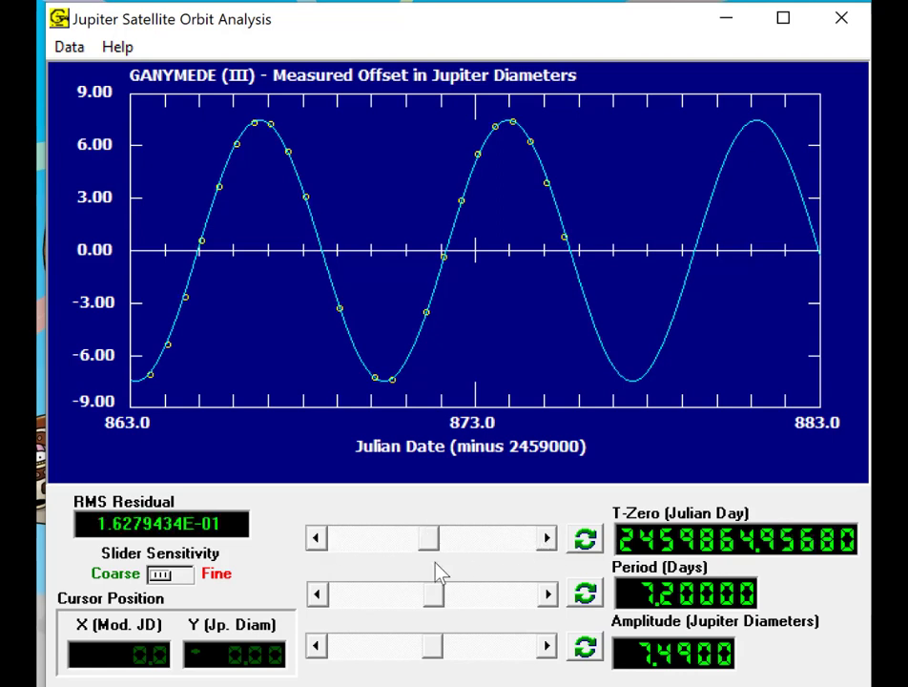
Adjust the period in coarse increments to minimise the RMS residual, settling on 7.17840 days
click(549, 594)
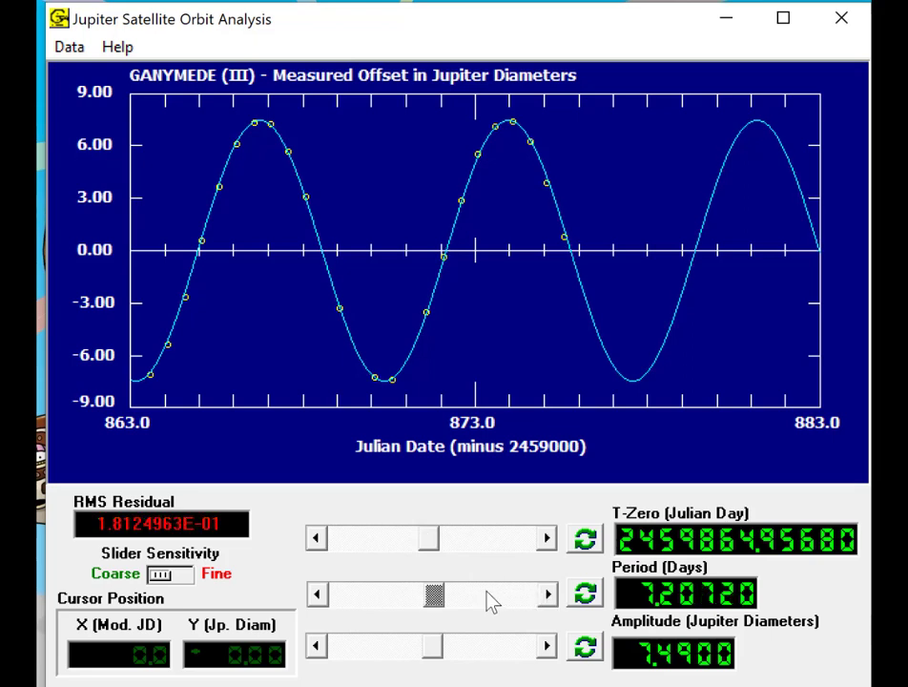
click(318, 593)
click(318, 593)
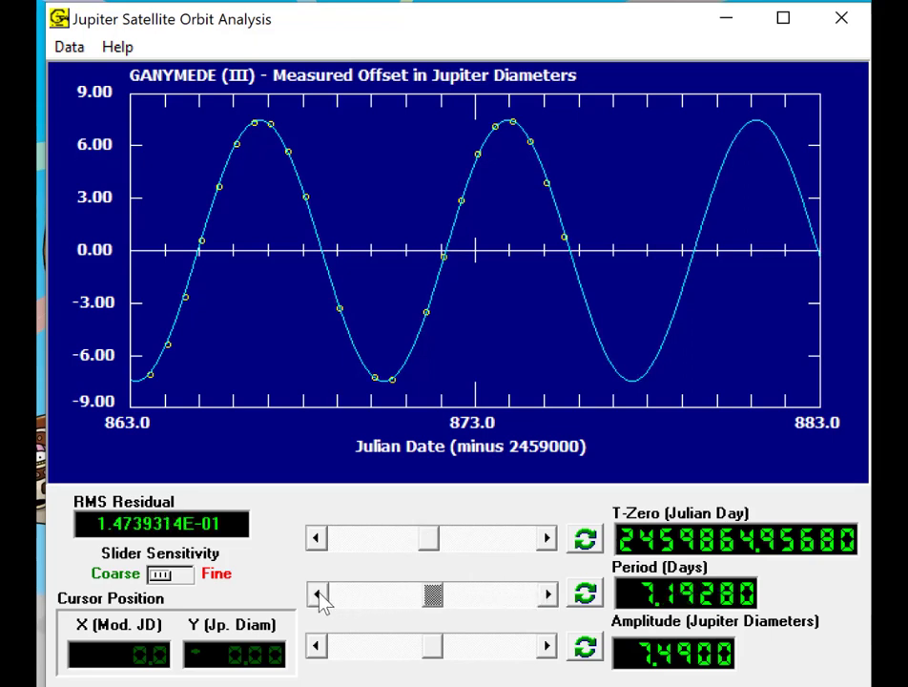
click(320, 594)
click(319, 593)
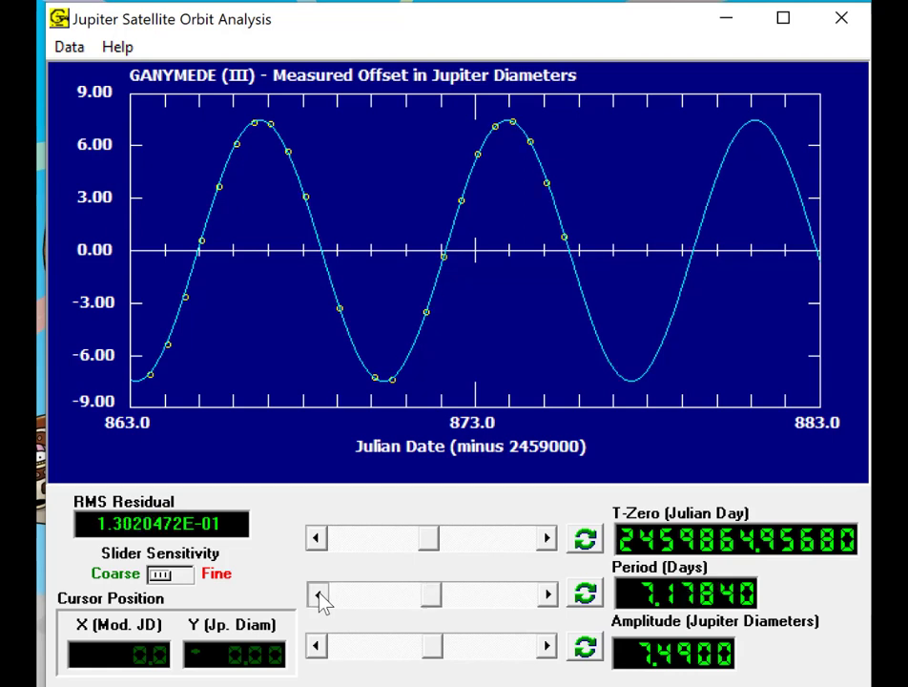
click(319, 593)
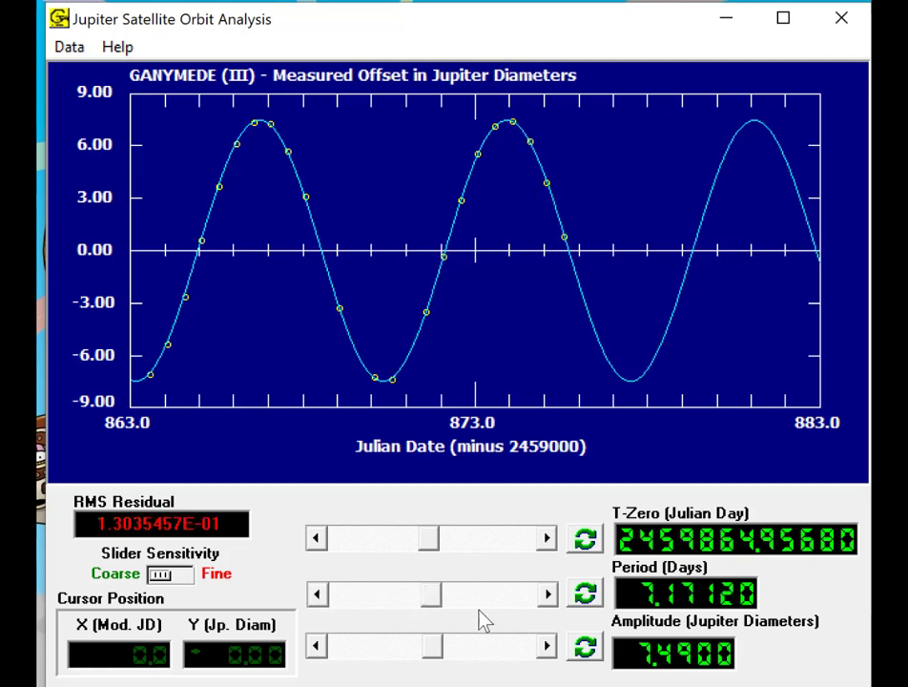
click(544, 593)
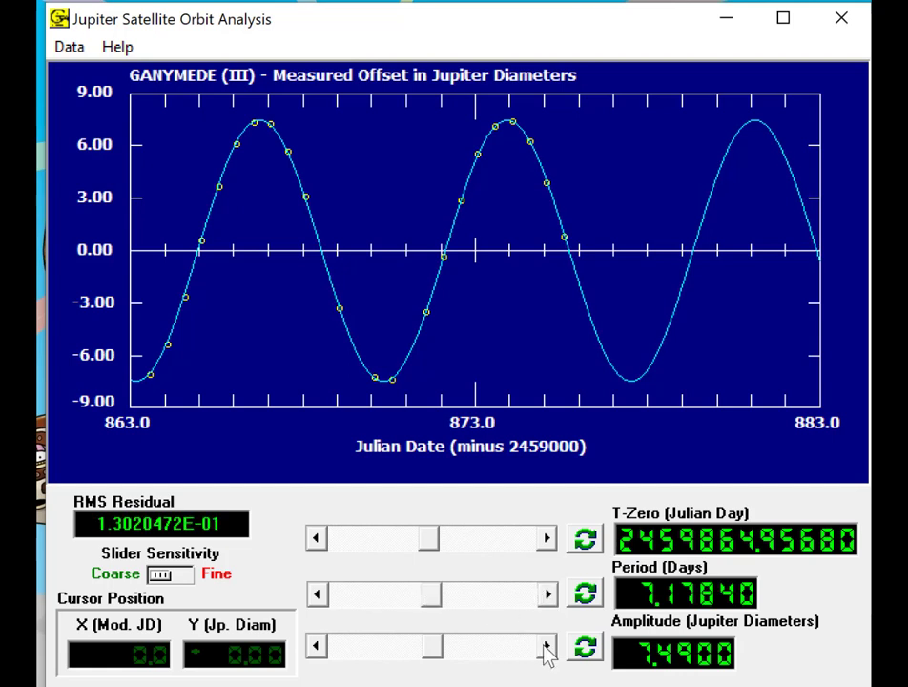
Raise the amplitude in coarse increments until the RMS residual is smallest, settling on 7.5050 Jupiter diameters
click(546, 646)
click(545, 647)
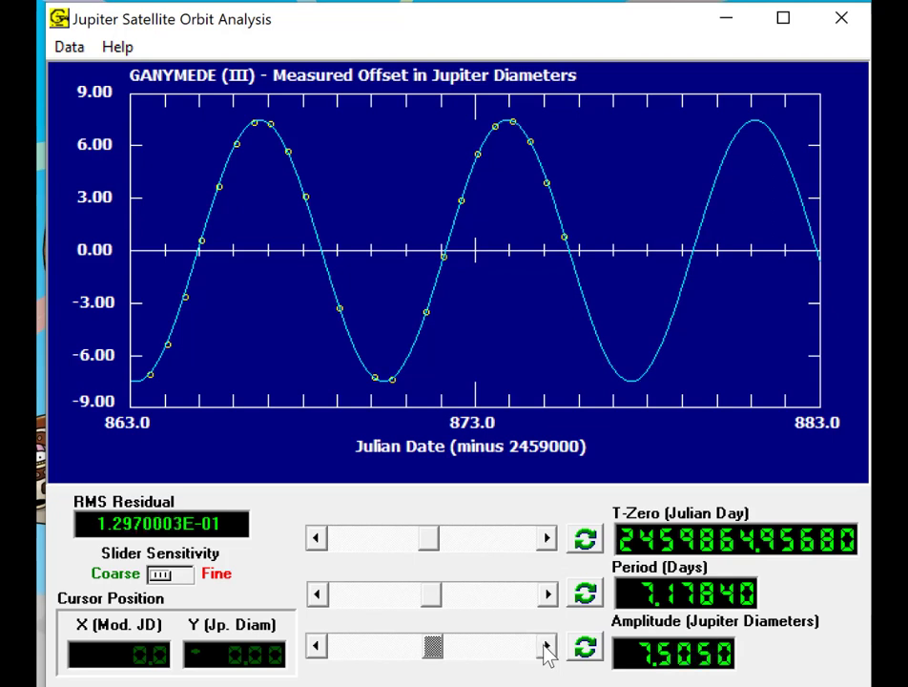
click(545, 646)
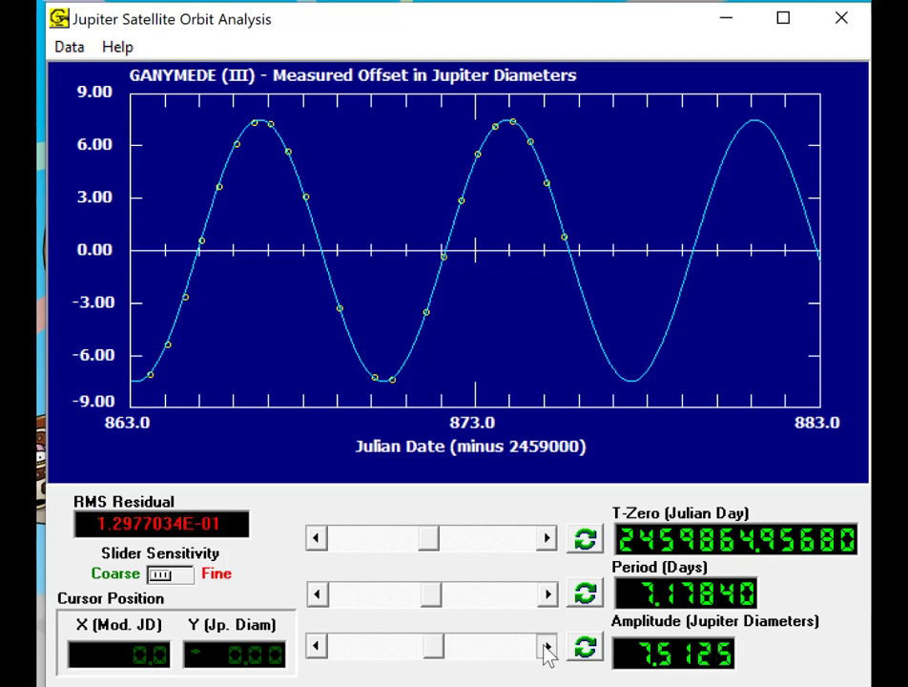
click(318, 645)
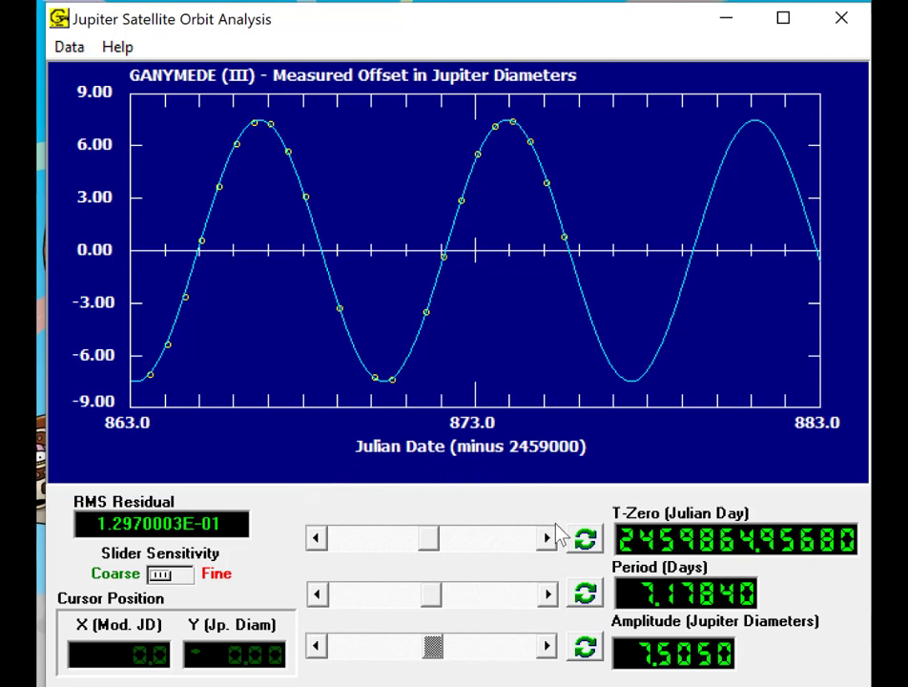
Readjust T-Zero upward in coarse increments to minimise the RMS residual, settling on 2459864.97129
click(546, 539)
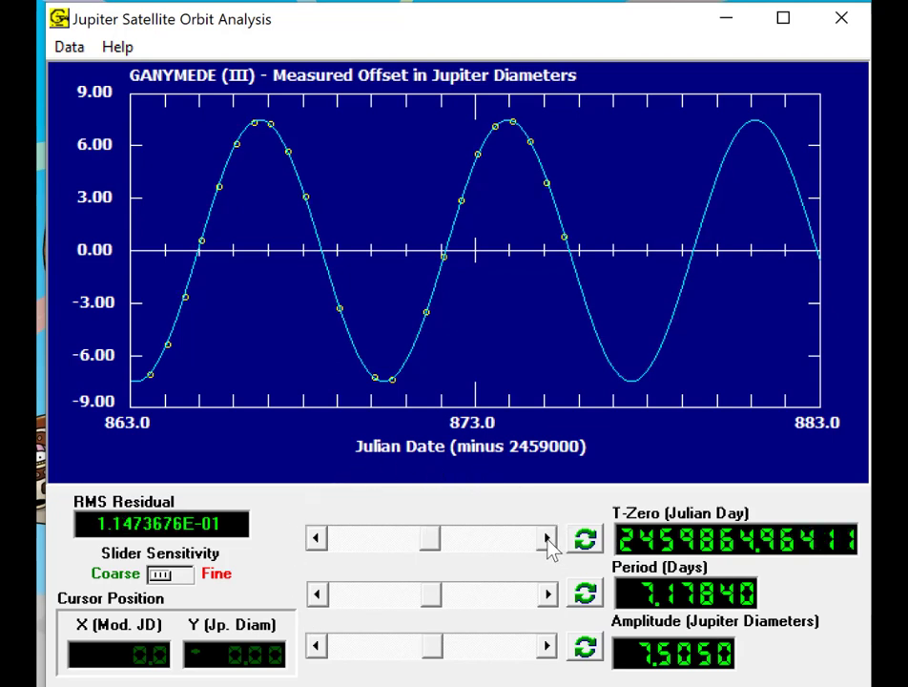
click(546, 540)
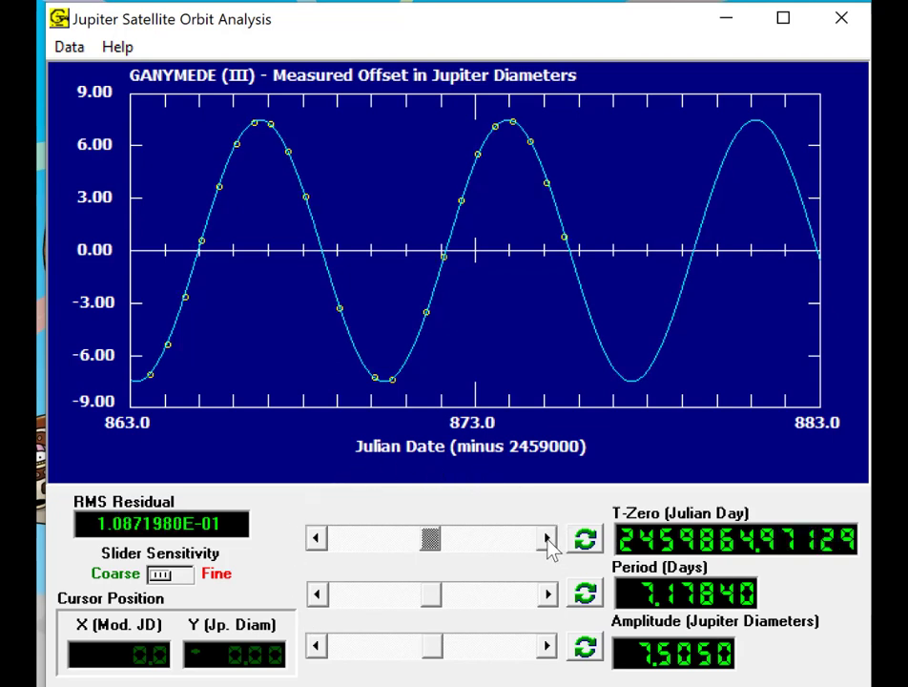
click(547, 540)
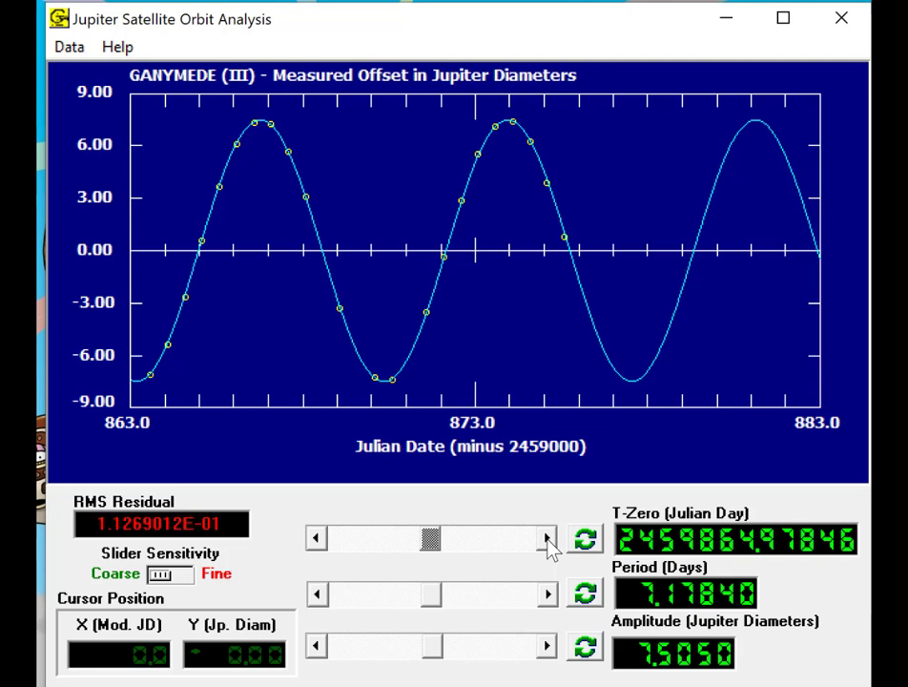
click(317, 538)
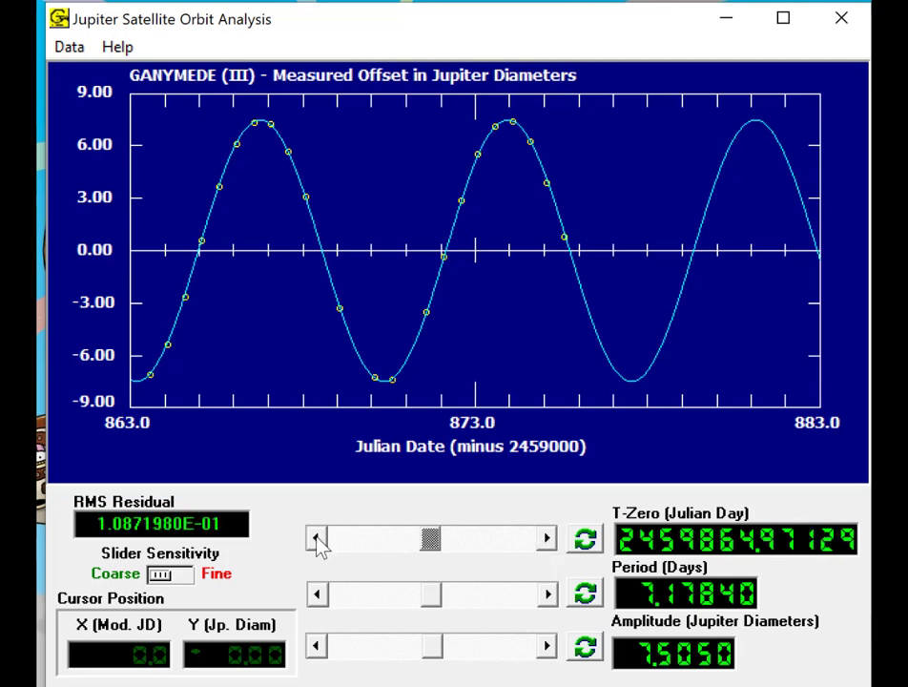
Readjust the period by testing values in both directions for the smallest RMS residual, settling on 7.16400 days
click(548, 593)
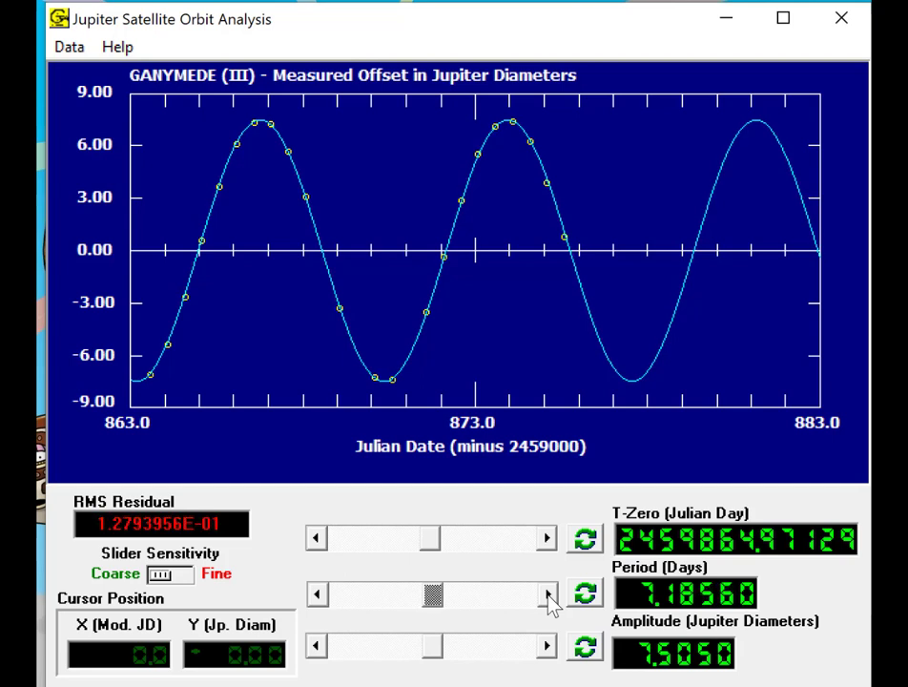
click(318, 593)
click(317, 594)
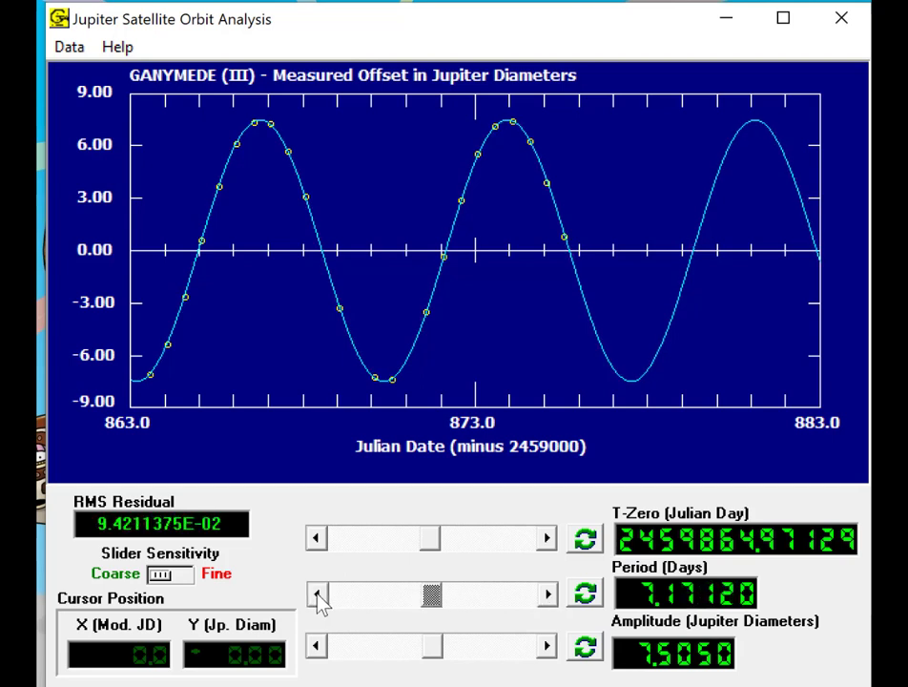
click(318, 593)
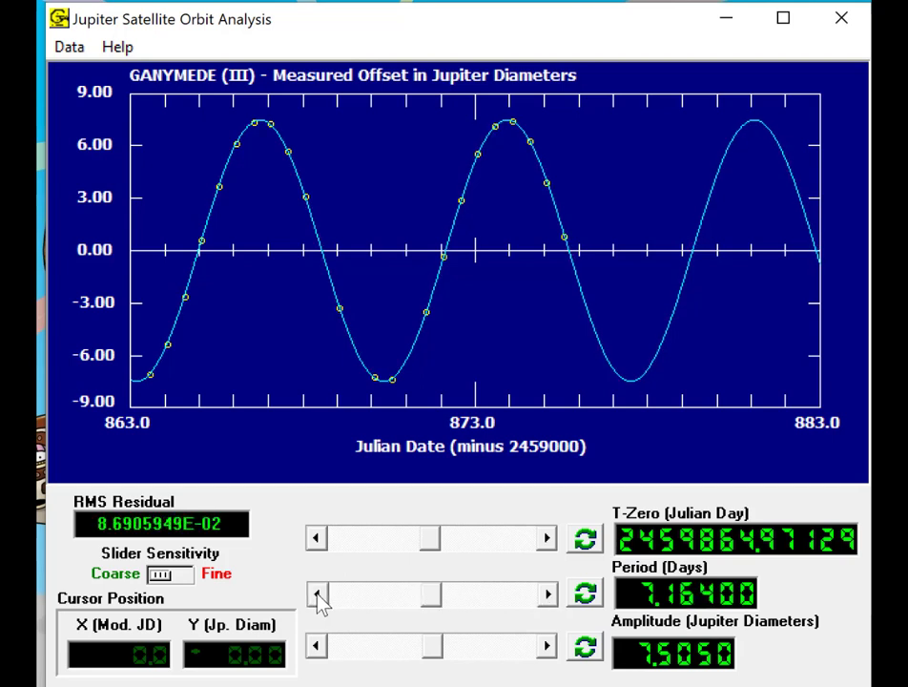
click(319, 595)
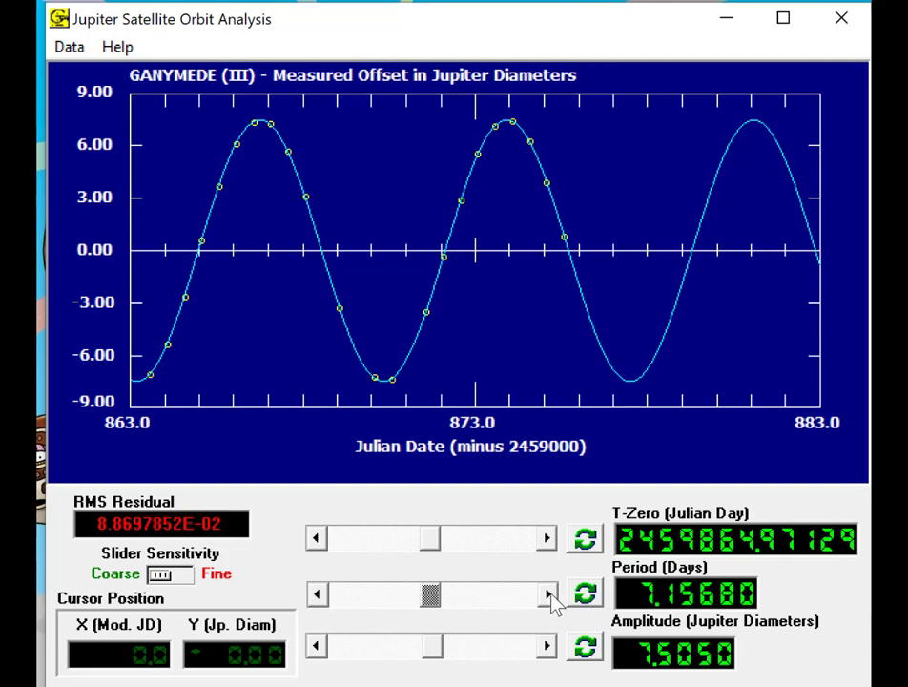
click(548, 594)
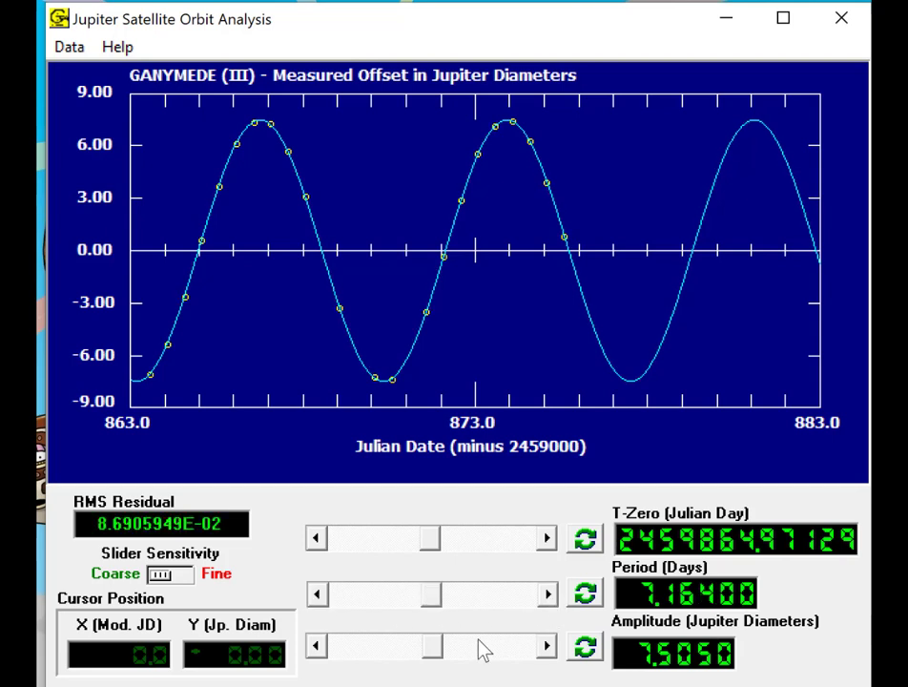
Try amplitudes of 7.5125 and 7.4975 Jupiter diameters to compare the RMS residual, and restore 7.5050
click(548, 649)
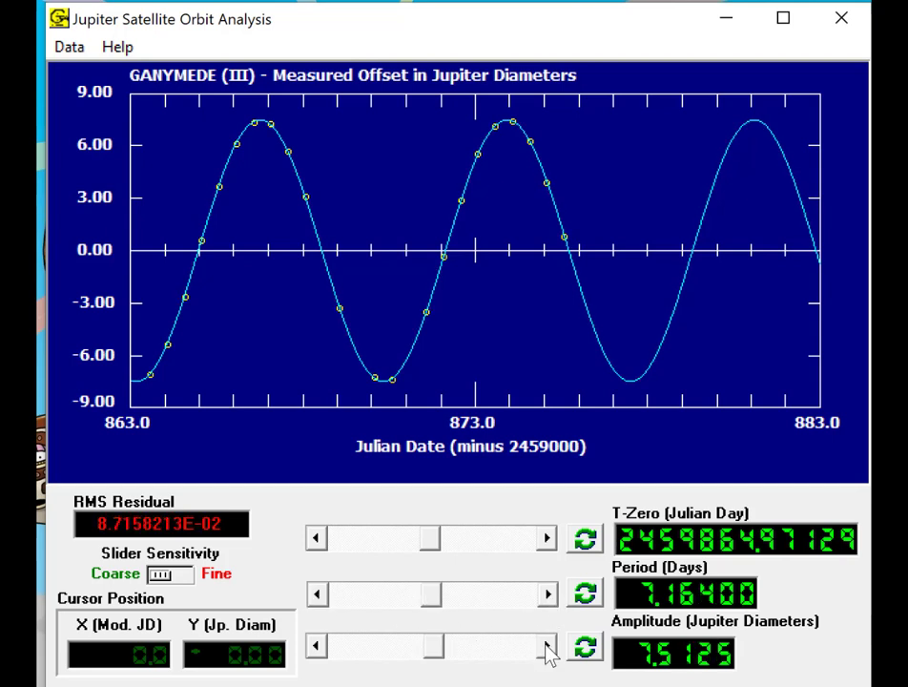
click(318, 647)
click(319, 646)
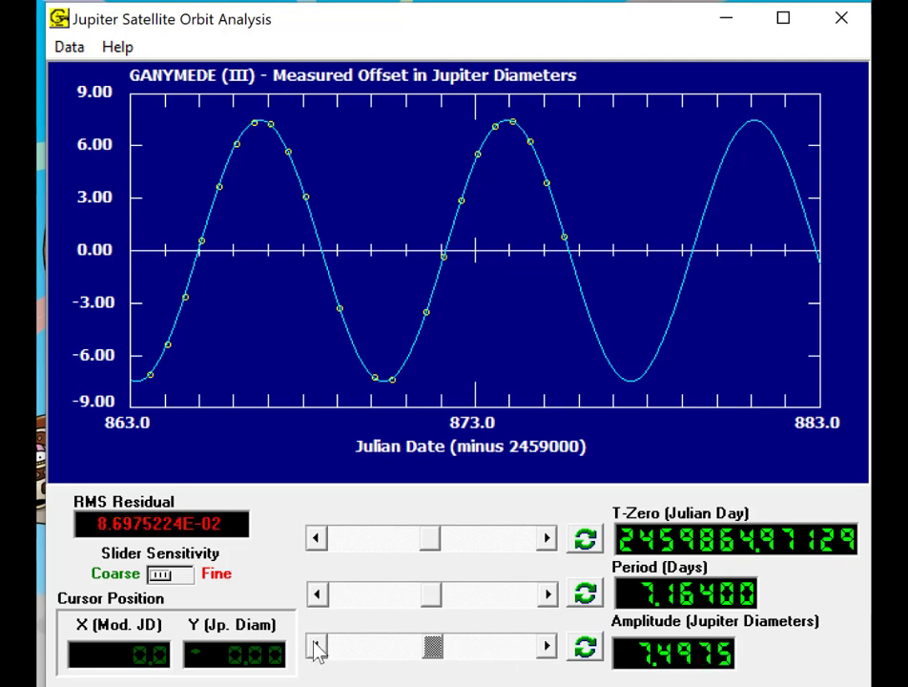
click(550, 650)
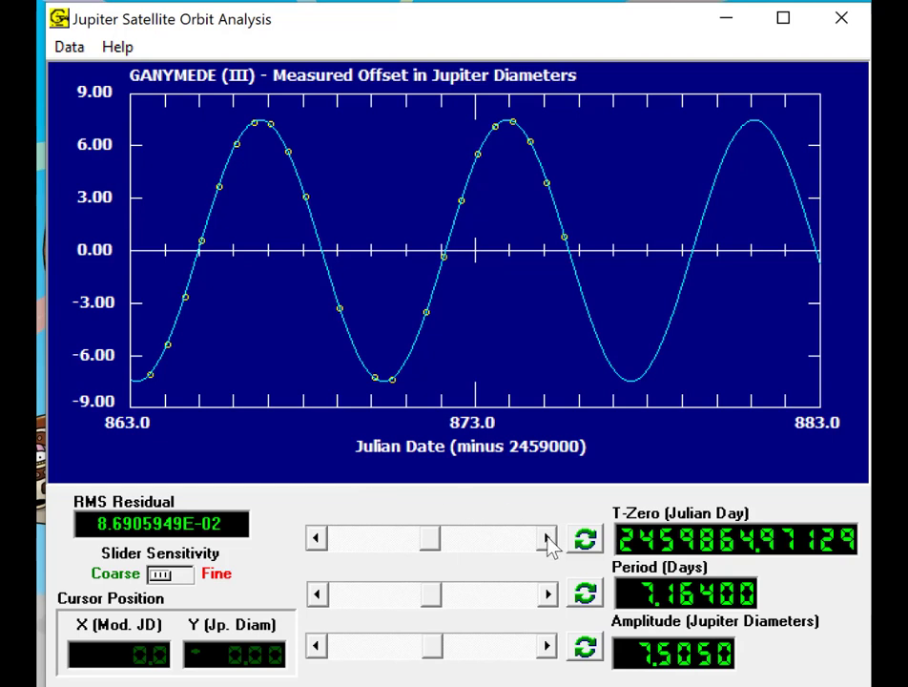
Raise T-Zero to 2459864.97851, testing one further increment to find the smallest RMS residual
click(548, 541)
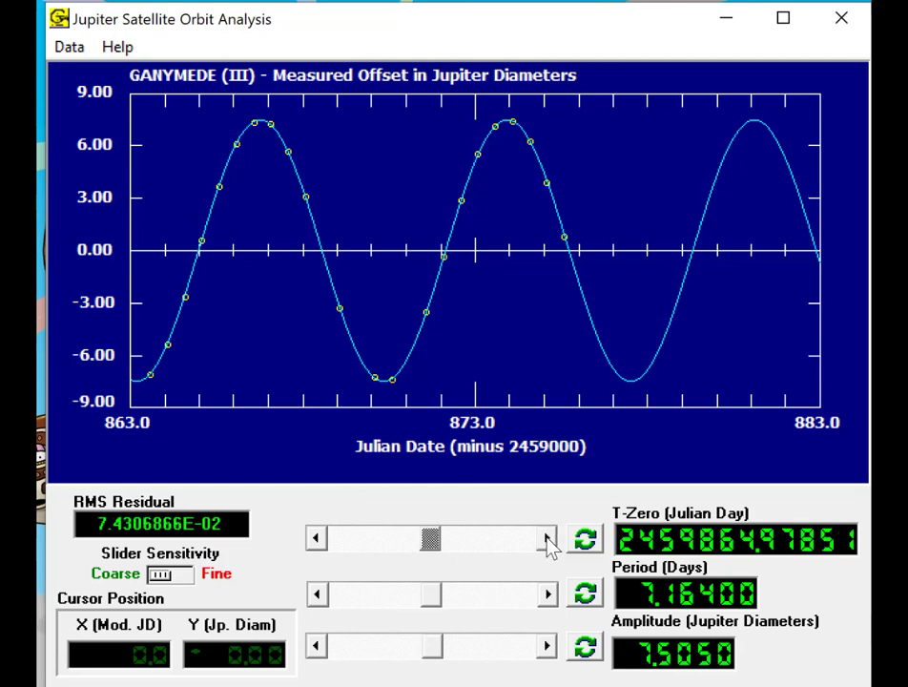
click(549, 541)
click(316, 540)
Test the period on both sides of its current value to minimise the RMS residual, settling on 7.15680 days
click(548, 594)
click(317, 594)
click(318, 594)
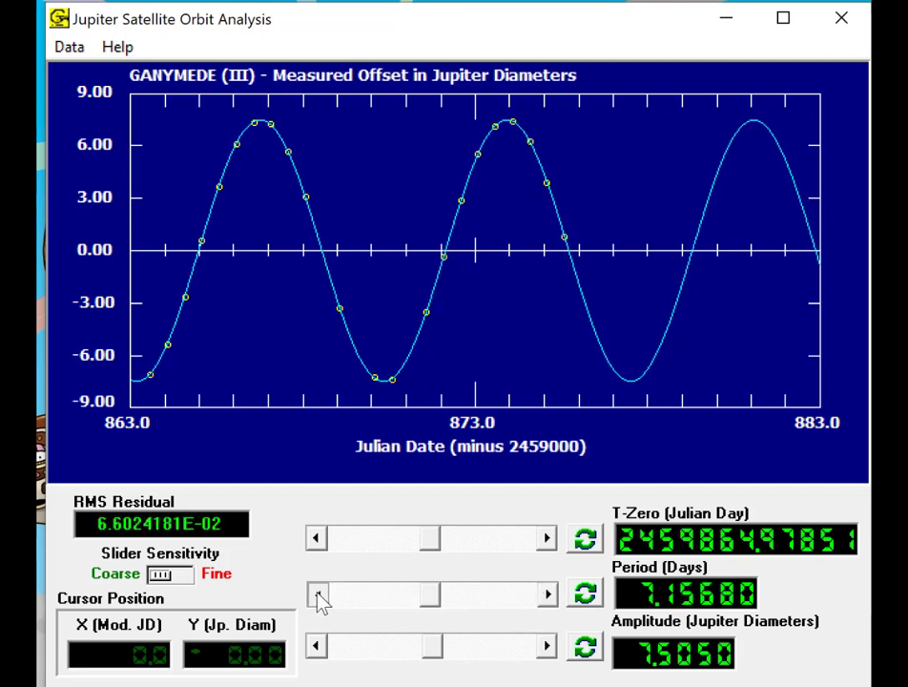
click(319, 595)
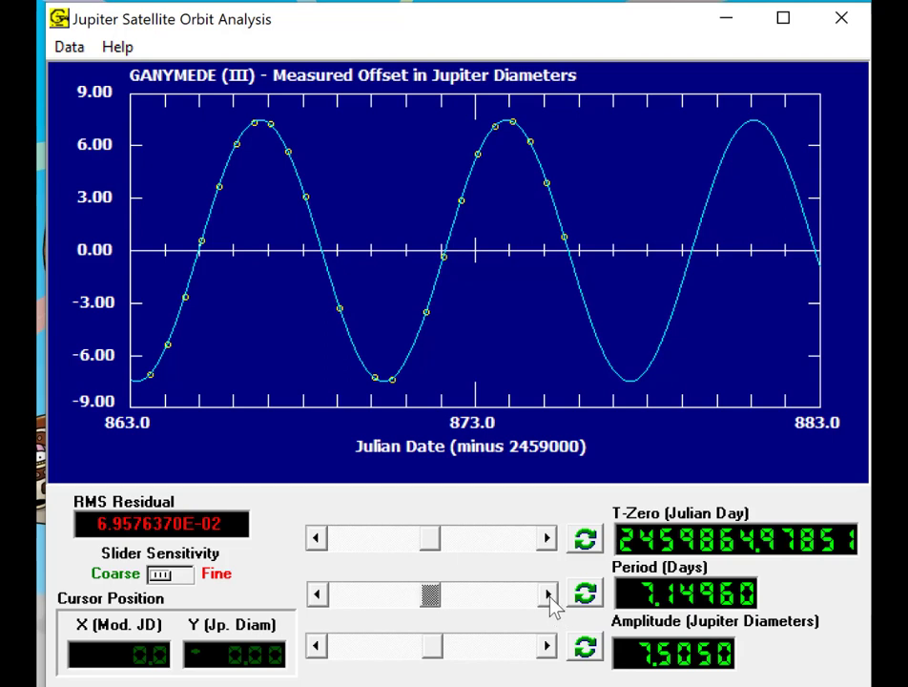
click(550, 595)
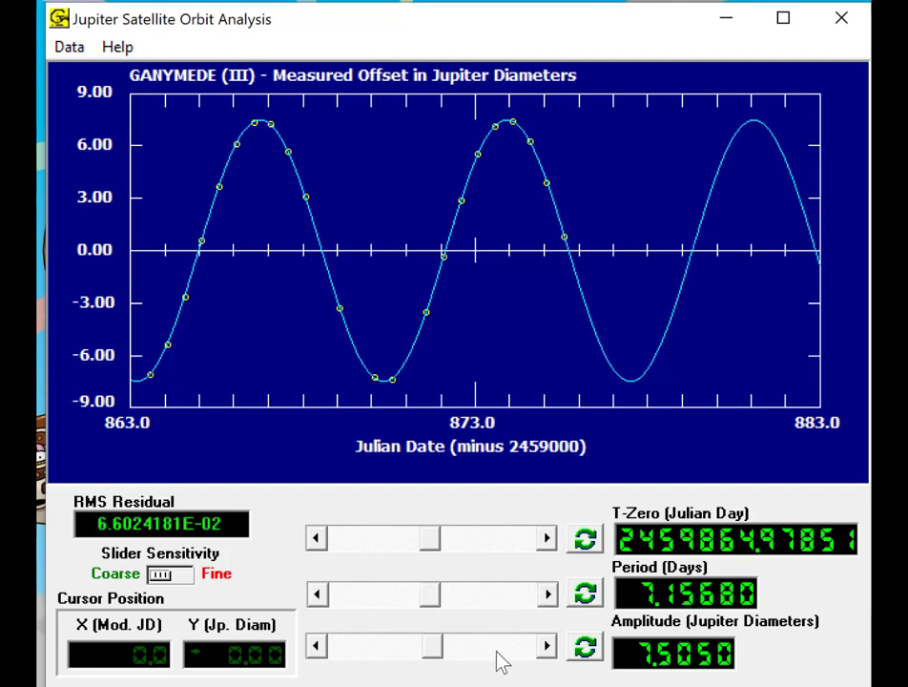
Try amplitudes from 7.5125 down to 7.4900 Jupiter diameters and settle on 7.4975 for the smallest RMS residual
click(543, 649)
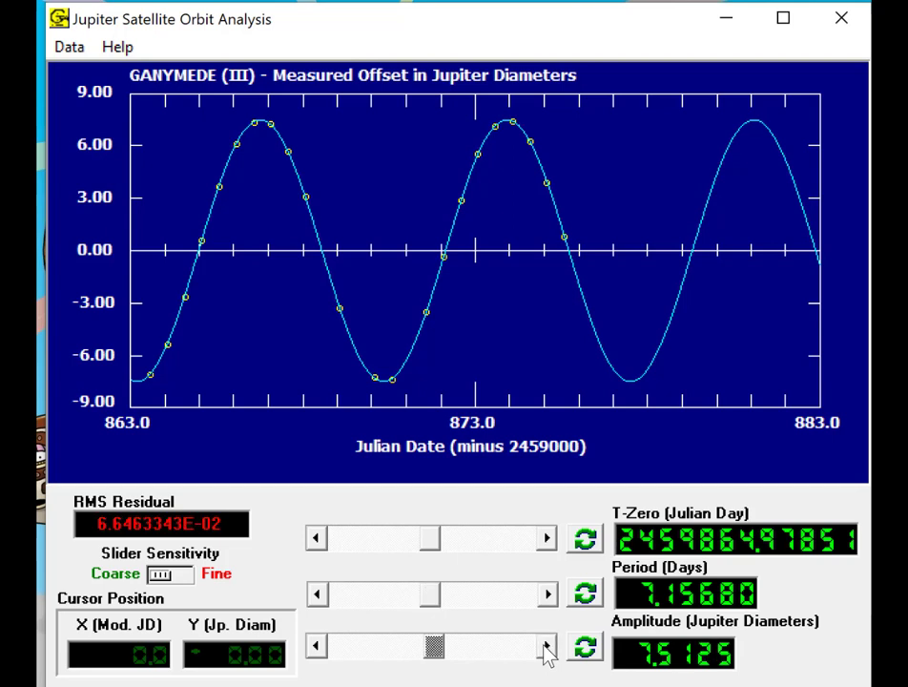
click(315, 646)
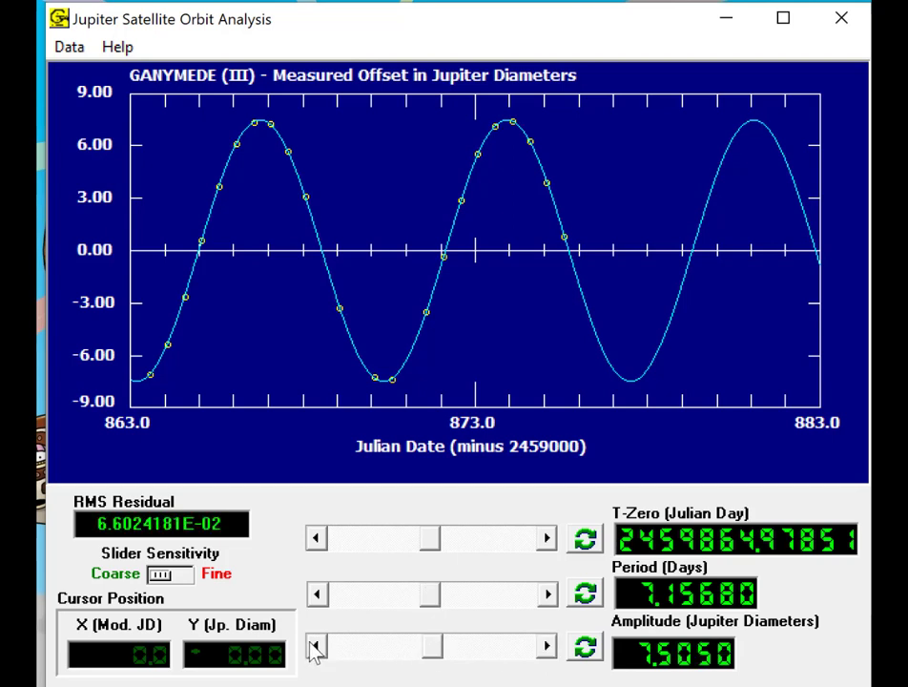
click(315, 647)
click(314, 647)
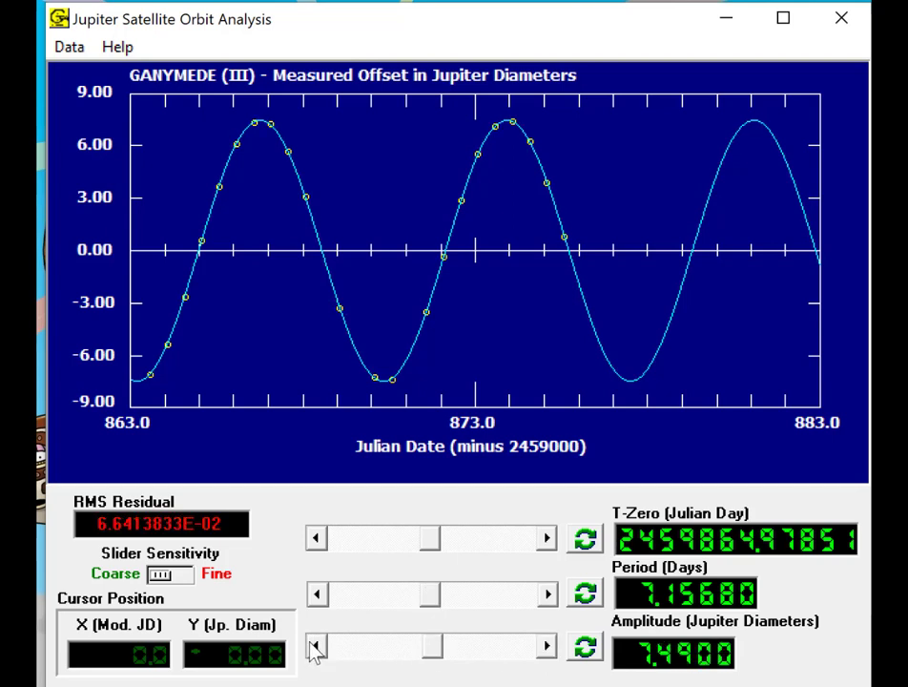
click(546, 648)
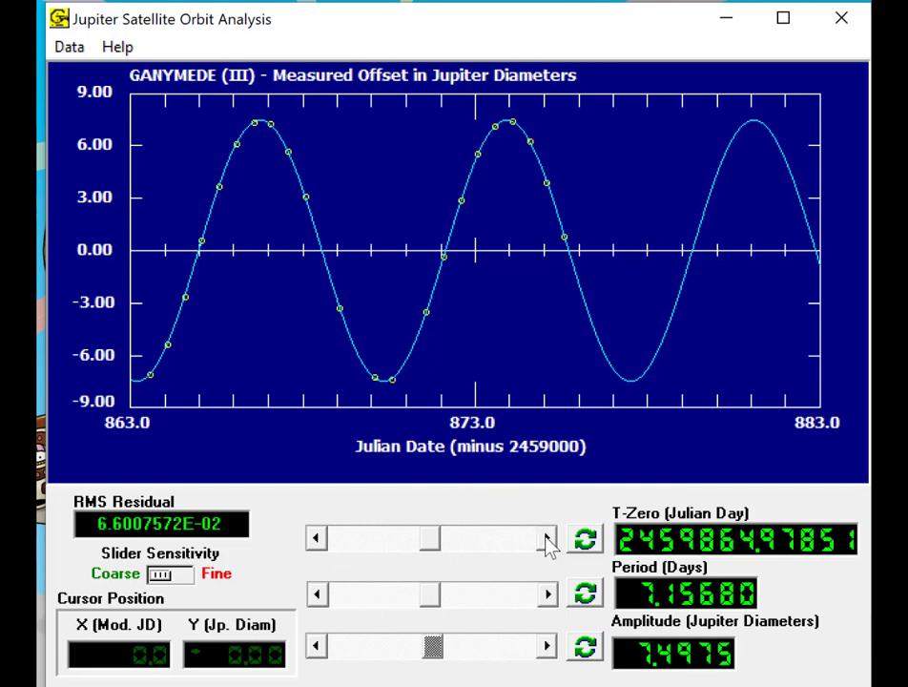
Raise T-Zero to 2459864.99284 to compare the RMS residual, and settle one increment lower on 2459864.98569
click(546, 540)
click(548, 541)
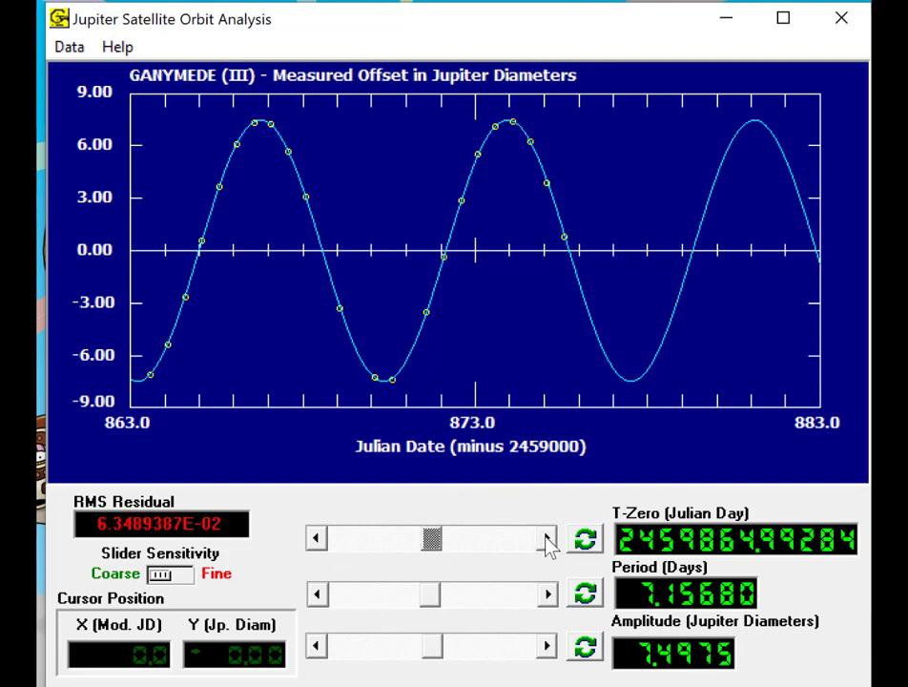
click(319, 540)
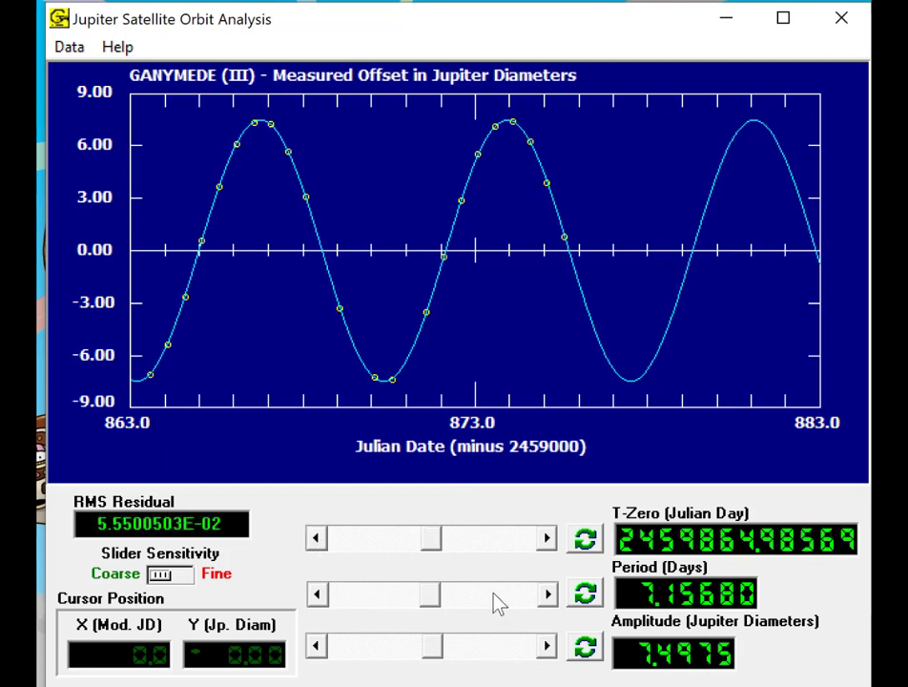
Try the period above and below its current value, down to 7.14240 days, and settle on 7.14960 days to minimise the RMS residual
click(546, 595)
click(319, 595)
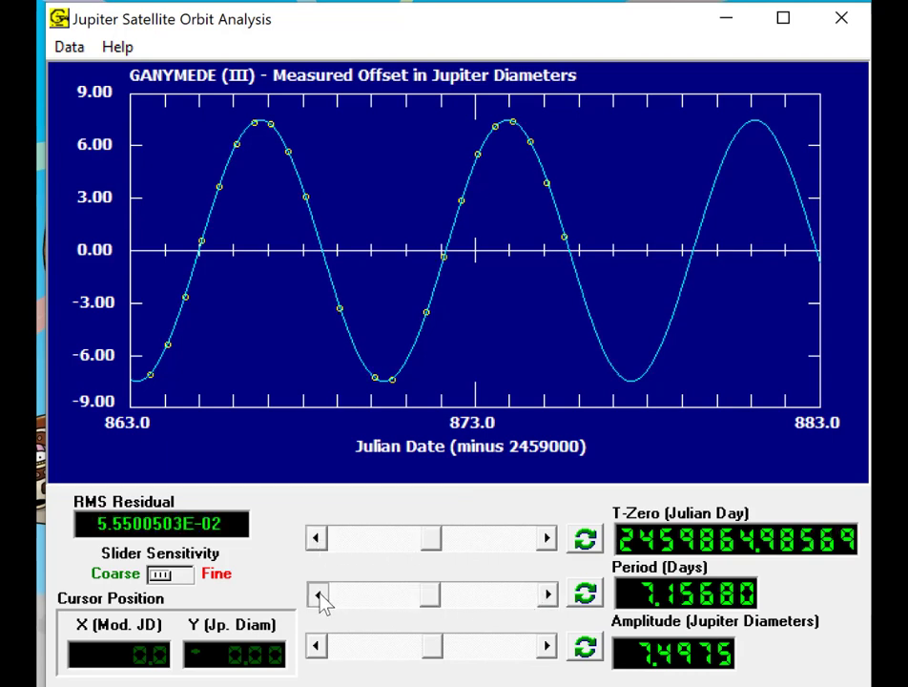
click(320, 595)
click(319, 595)
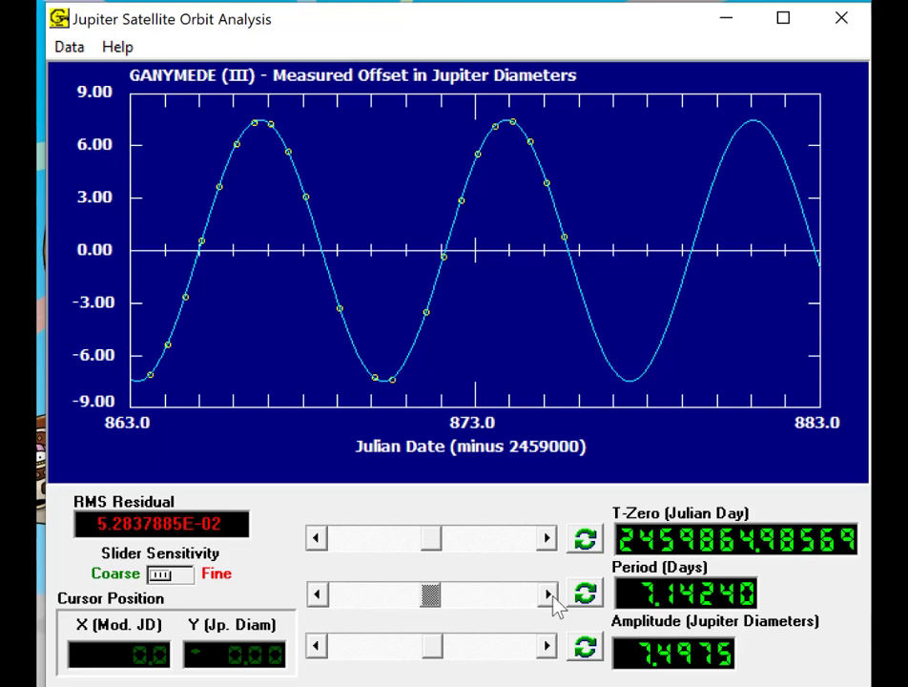
click(547, 595)
Try amplitudes of 7.5050 and 7.4900 Jupiter diameters to compare the RMS residual, and restore 7.4975
click(547, 648)
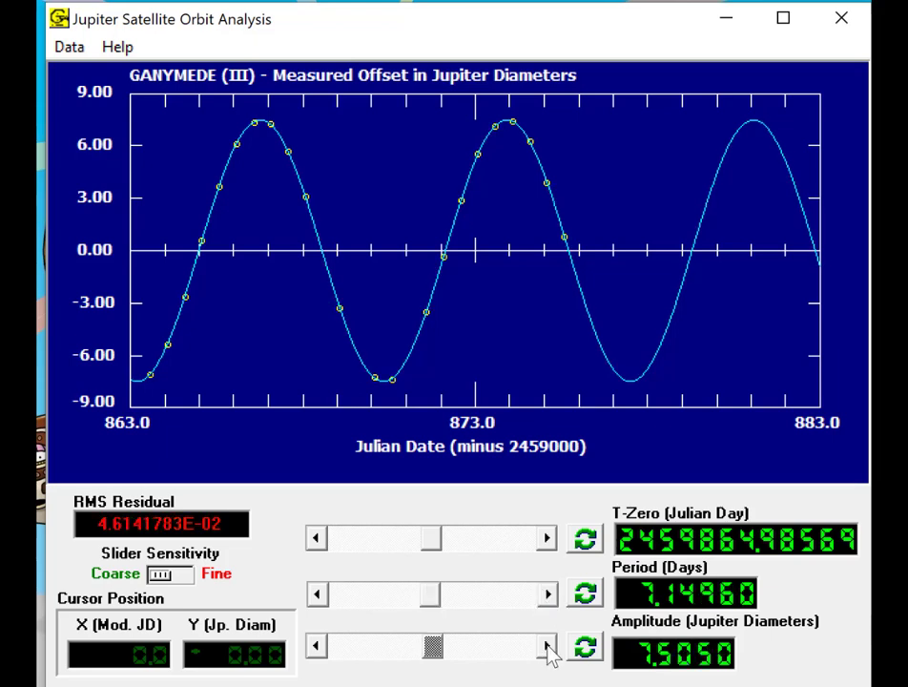
click(319, 647)
click(319, 647)
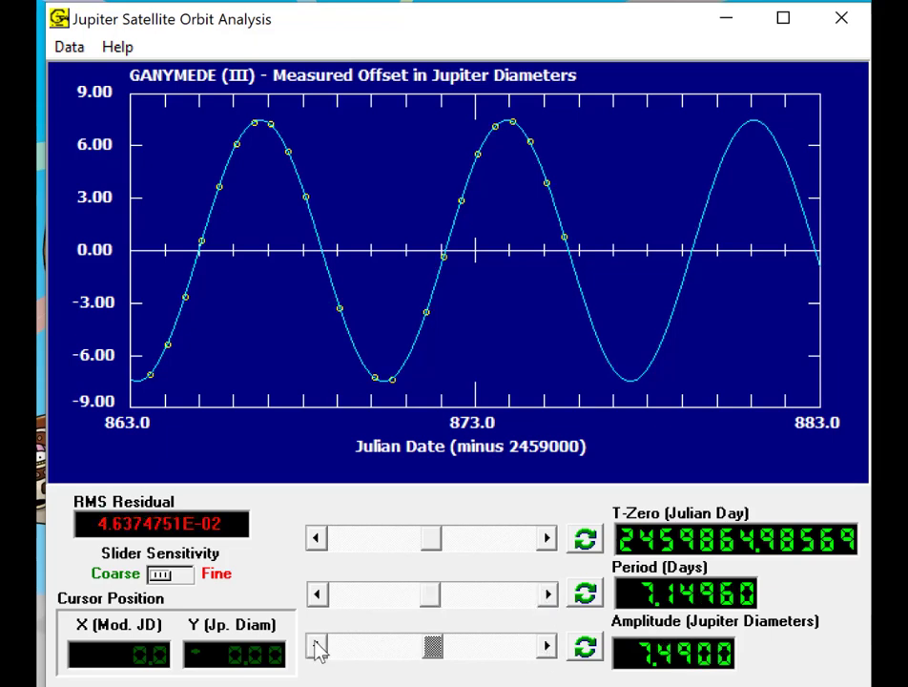
click(546, 648)
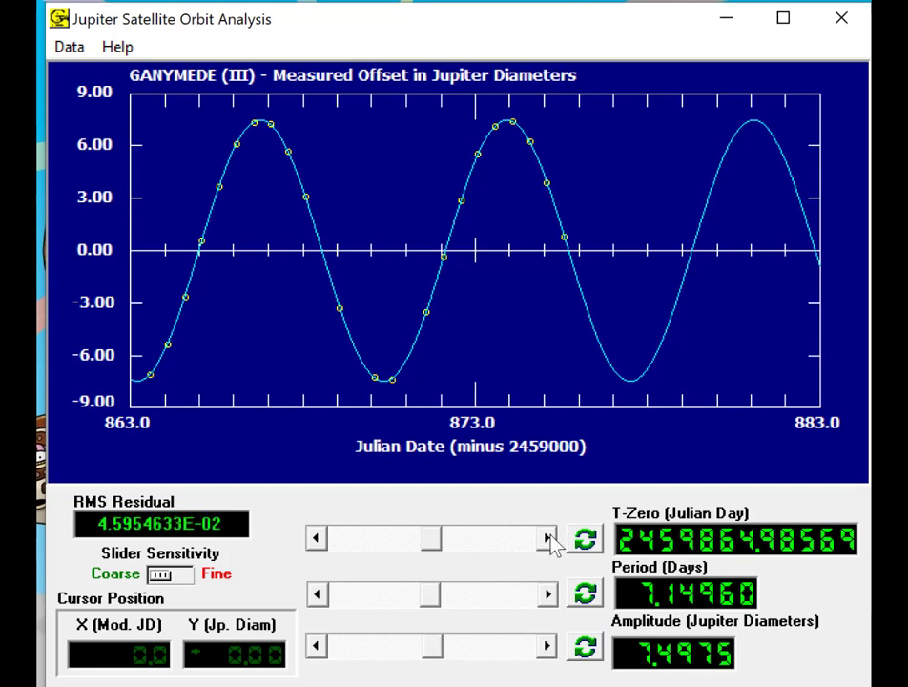
Raise T-Zero to 2459865.00000 to compare the RMS residual, and settle one increment lower on 2459864.99285
click(549, 540)
click(548, 540)
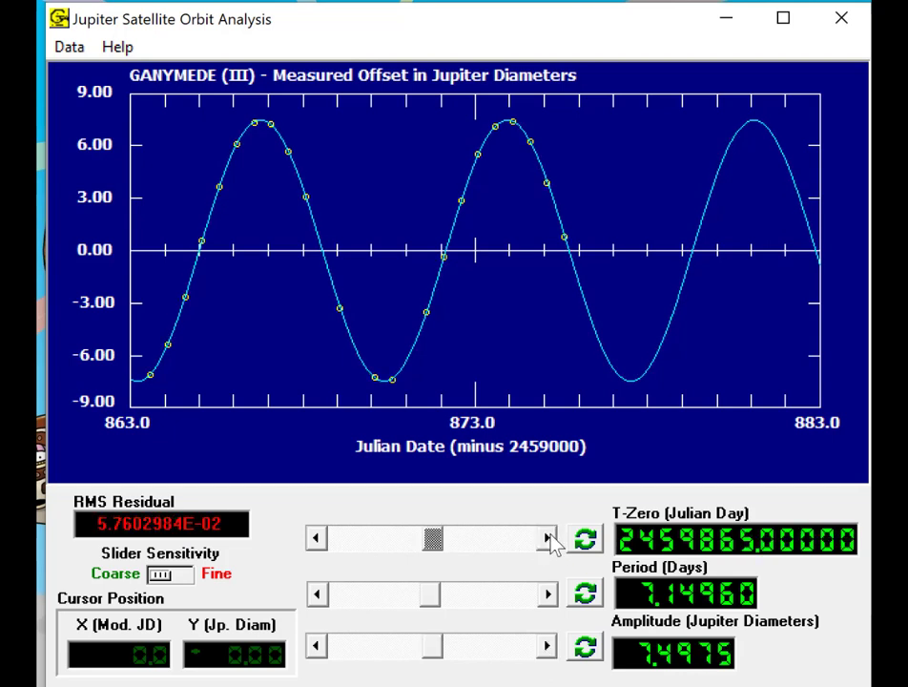
click(317, 540)
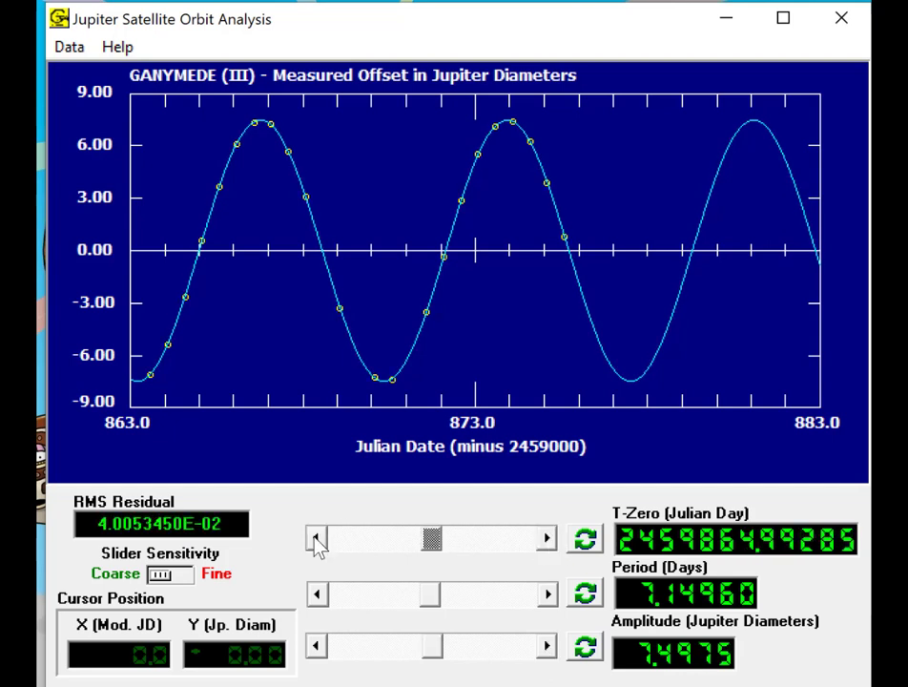
Try the period one increment higher and down to 7.13520 days, and settle on 7.14240 days to minimise the RMS residual
click(549, 594)
click(318, 594)
click(317, 594)
click(317, 594)
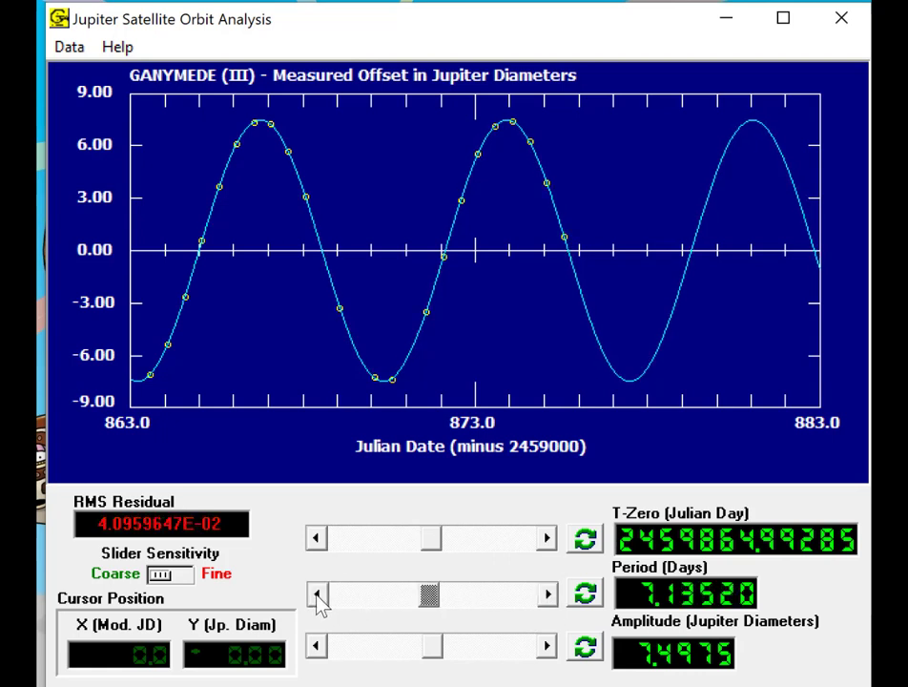
click(548, 594)
Try amplitudes of 7.5050 and 7.4900 Jupiter diameters to compare the RMS residual, and restore 7.4975
click(545, 648)
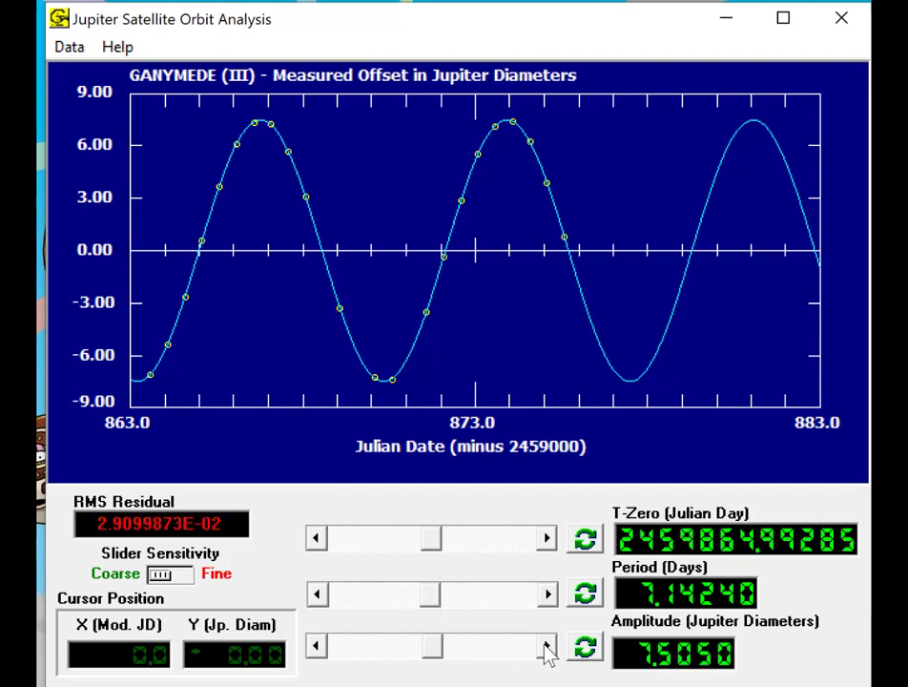
click(321, 648)
click(321, 649)
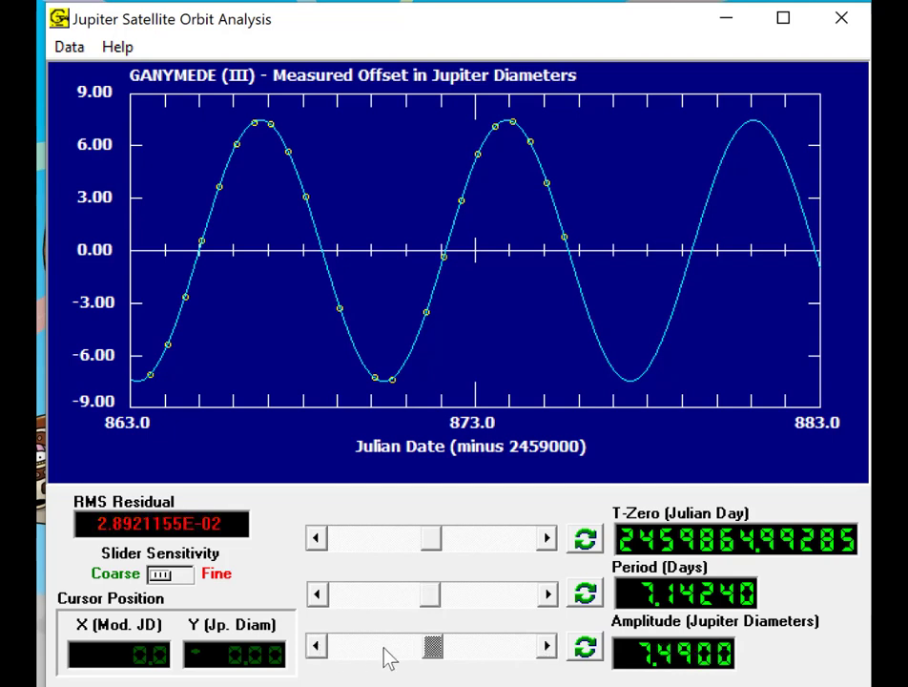
click(546, 646)
Try T-Zero at 2459865.00000 and 2459864.98572 to compare the RMS residual, and return to 2459864.99286
click(547, 539)
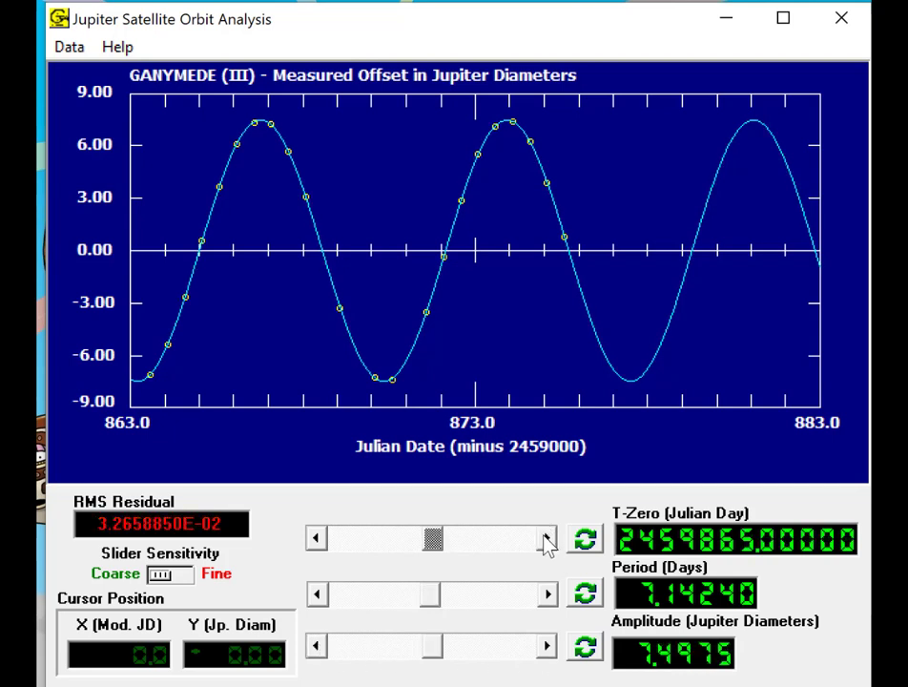
click(317, 540)
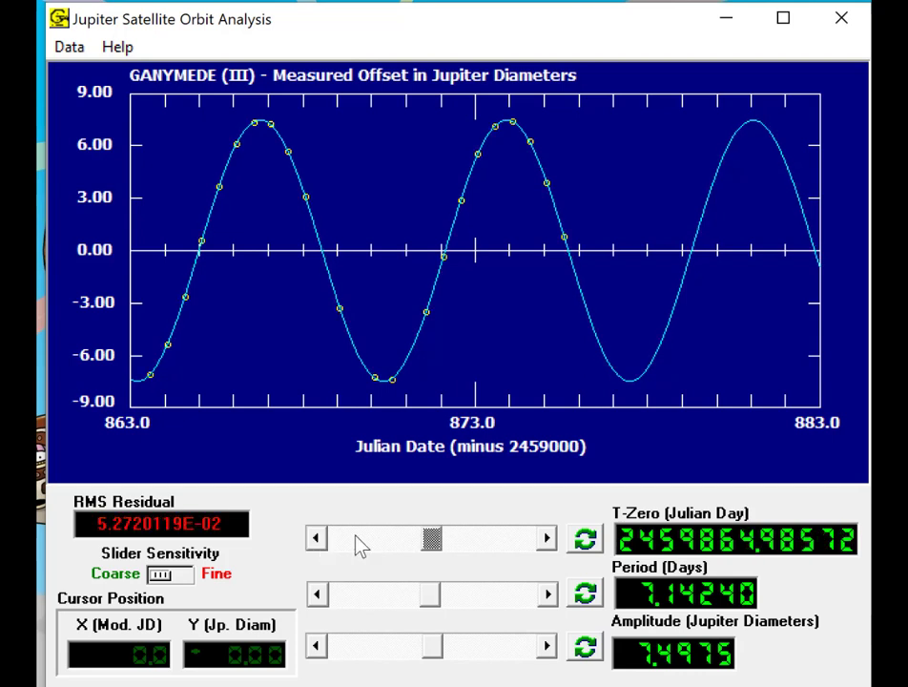
click(547, 540)
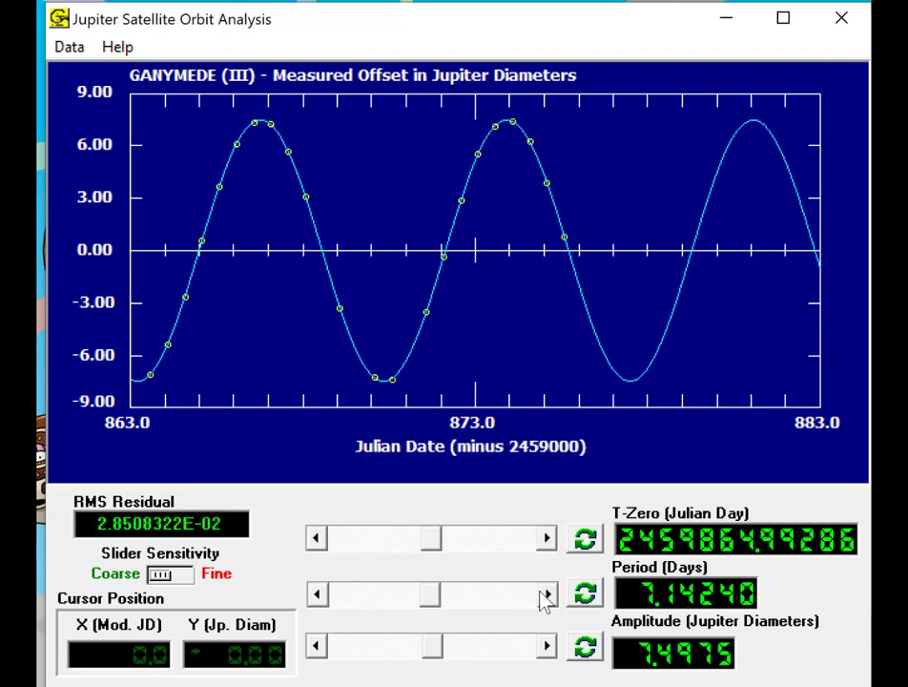
Try the period one increment above and below 7.14240 days to compare the RMS residual, and restore 7.14240 days
click(549, 595)
click(318, 596)
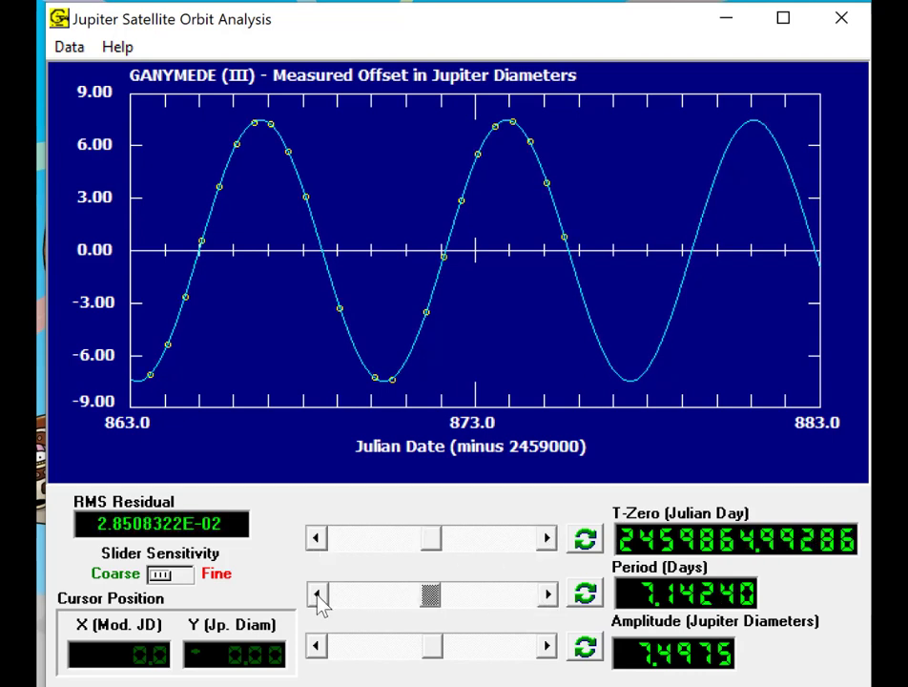
click(318, 596)
click(548, 595)
Test the amplitude one increment higher and at 7.4900 Jupiter diameters for a smaller RMS residual, and restore 7.4975
click(546, 647)
click(318, 648)
click(317, 647)
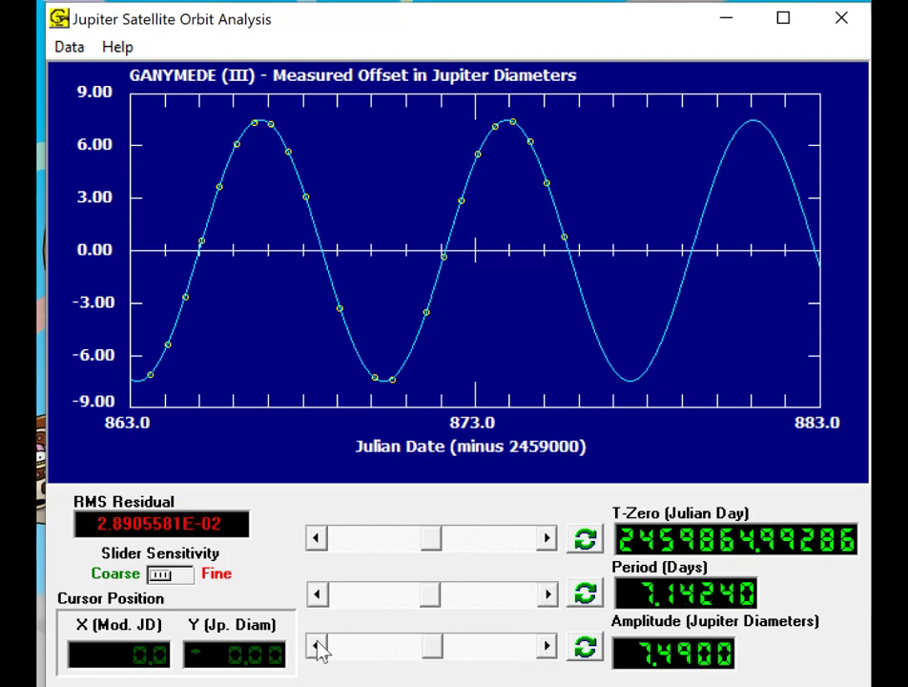
click(547, 647)
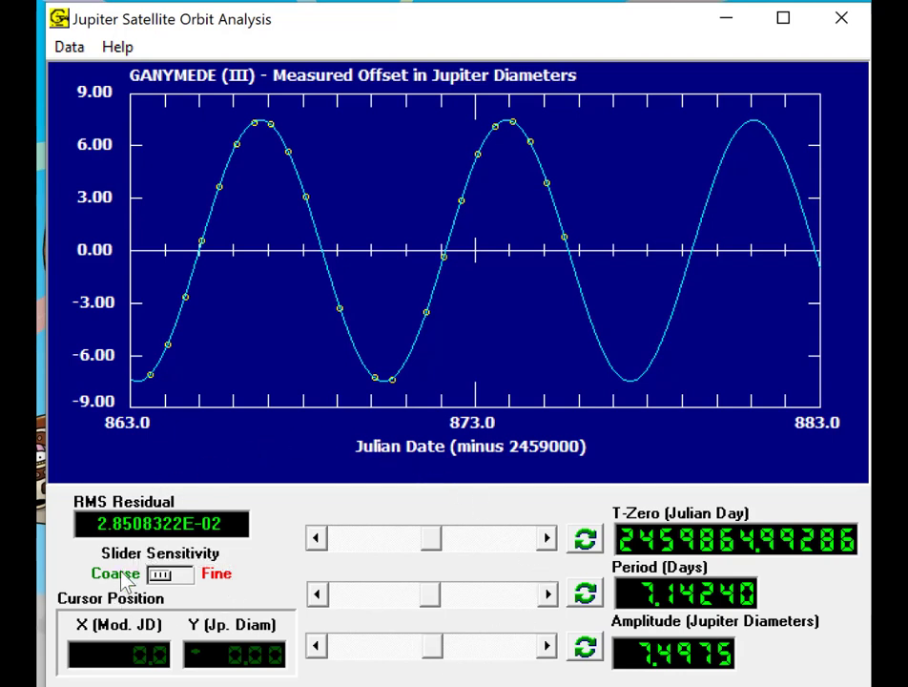
Switch the slider sensitivity to Fine, try T-Zero values up to 2459864.99714, and settle on 2459864.99571 for the smallest RMS residual
click(189, 583)
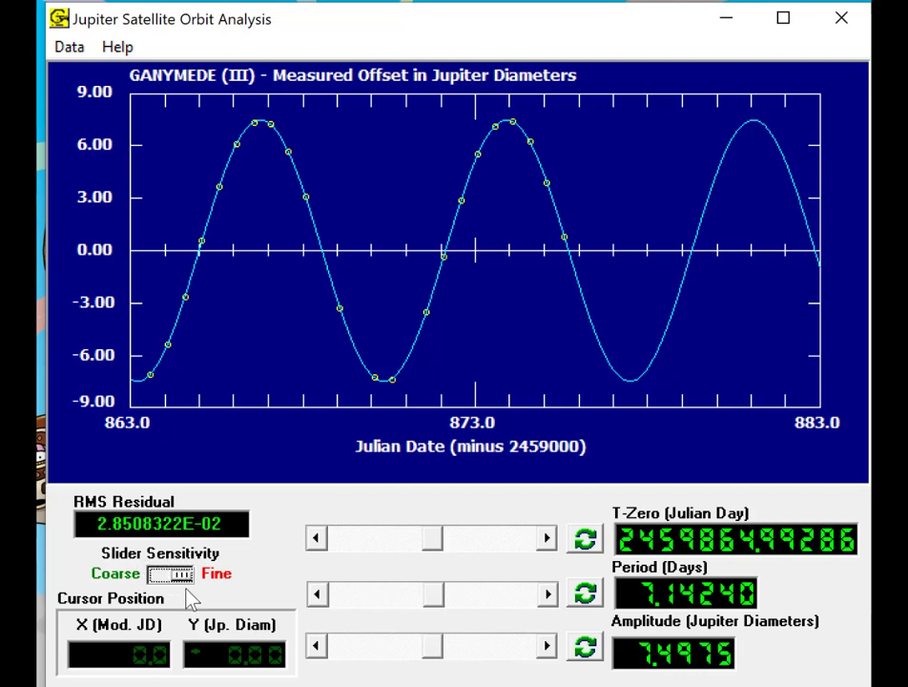
click(546, 540)
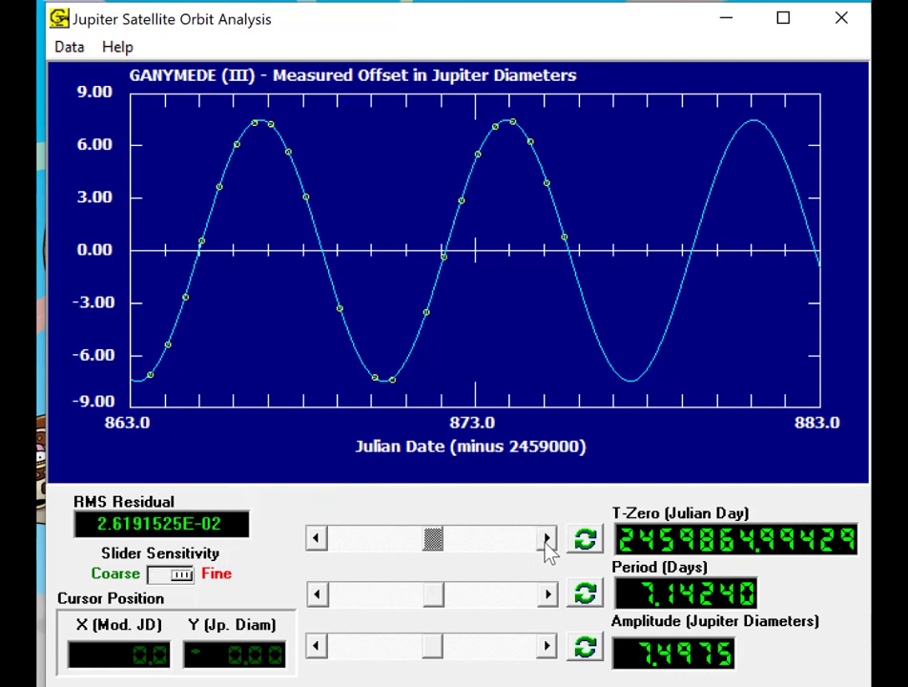
click(545, 539)
click(546, 540)
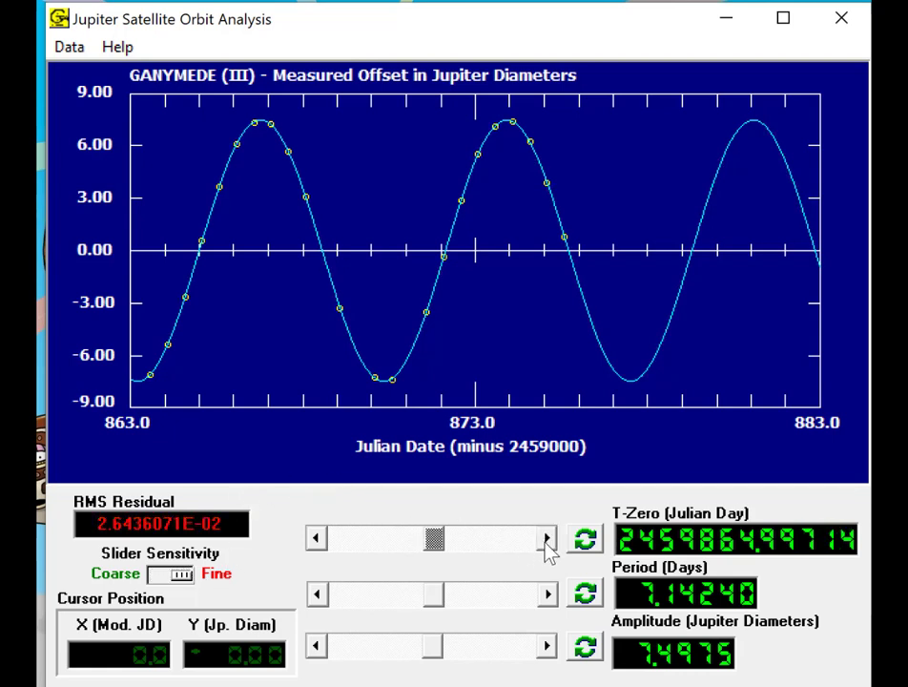
click(317, 540)
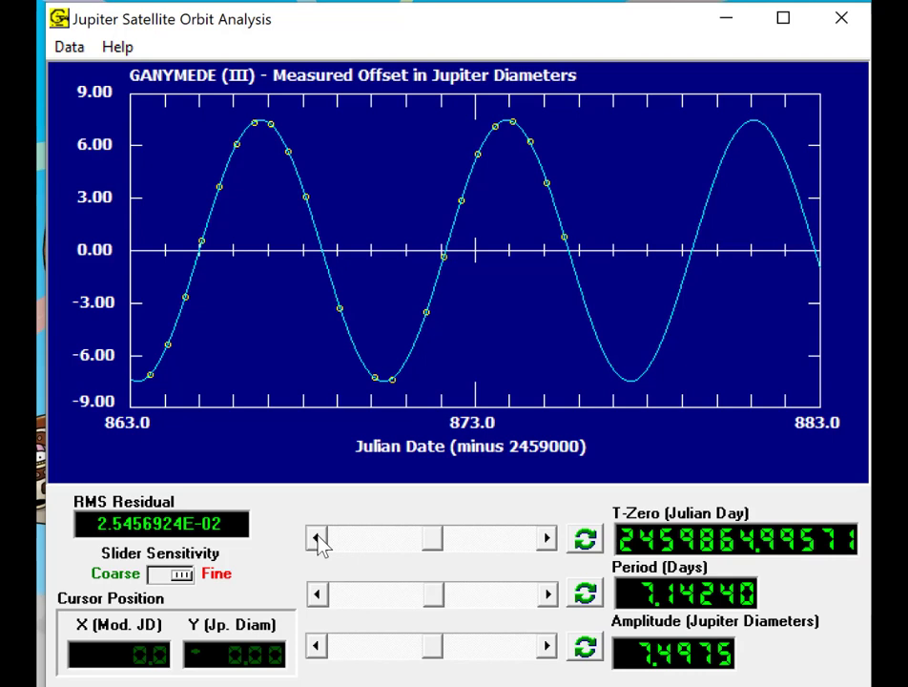
click(317, 540)
click(546, 540)
Try periods from 7.14383 down to 7.13811 days, and settle on 7.13954 days for the smallest RMS residual
click(548, 595)
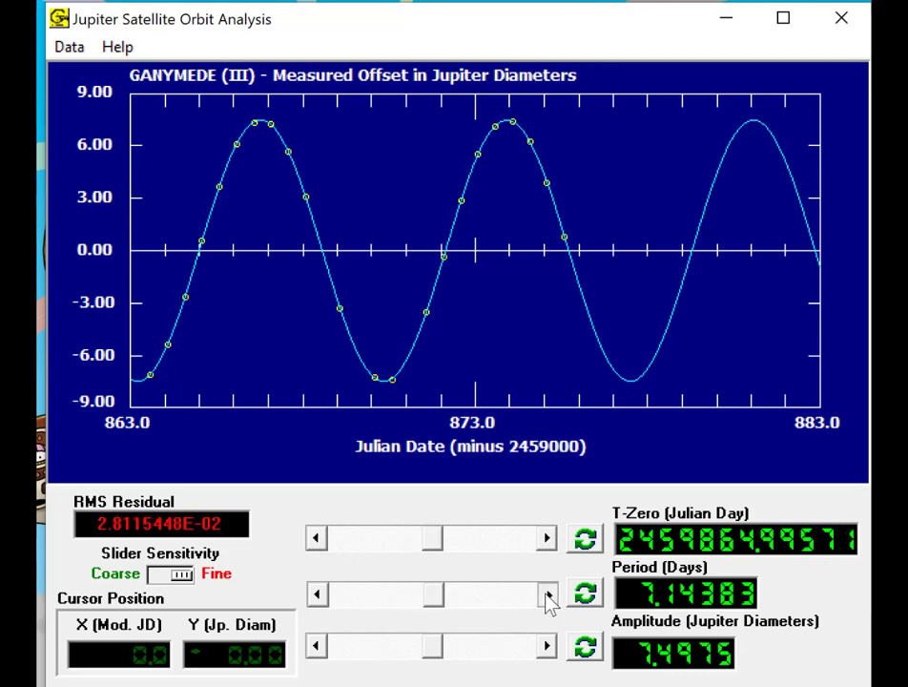
click(317, 594)
click(318, 594)
click(318, 594)
click(318, 595)
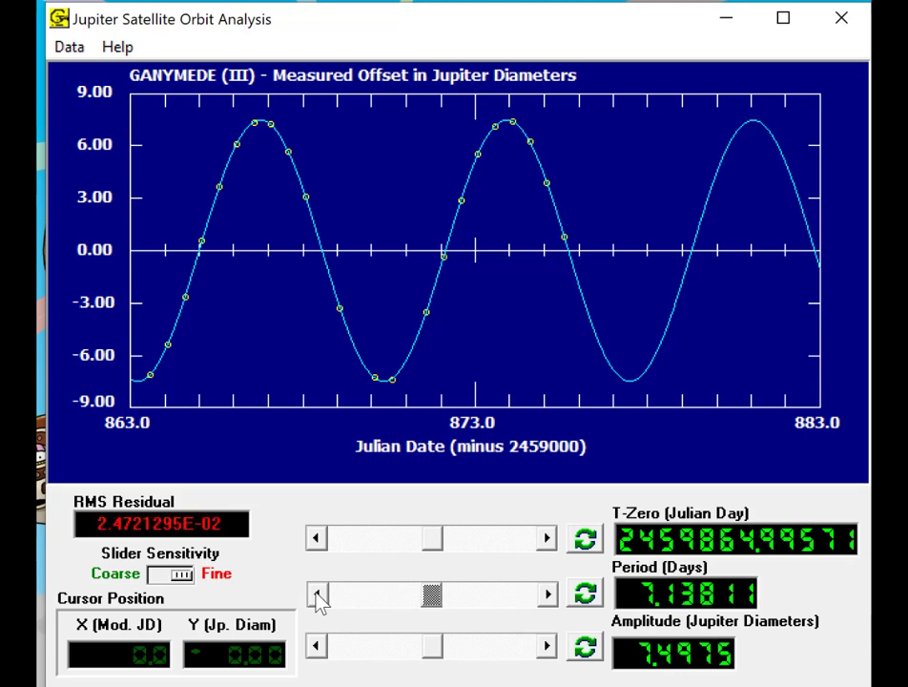
click(547, 594)
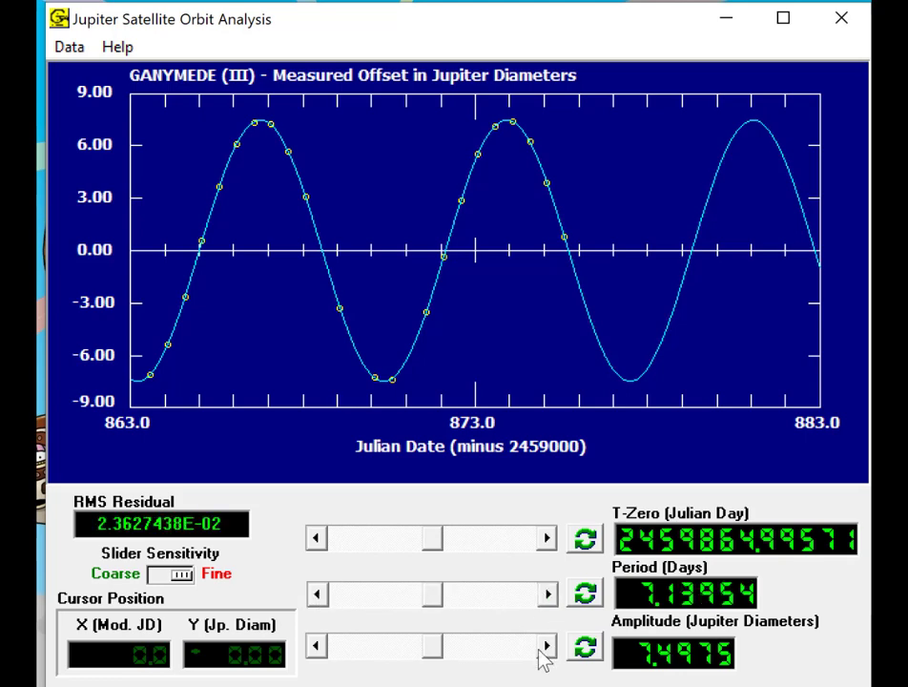
Try the amplitude one fine increment higher, then progressively lower, and settle on 7.4960 Jupiter diameters to minimise the RMS residual
click(545, 649)
click(318, 647)
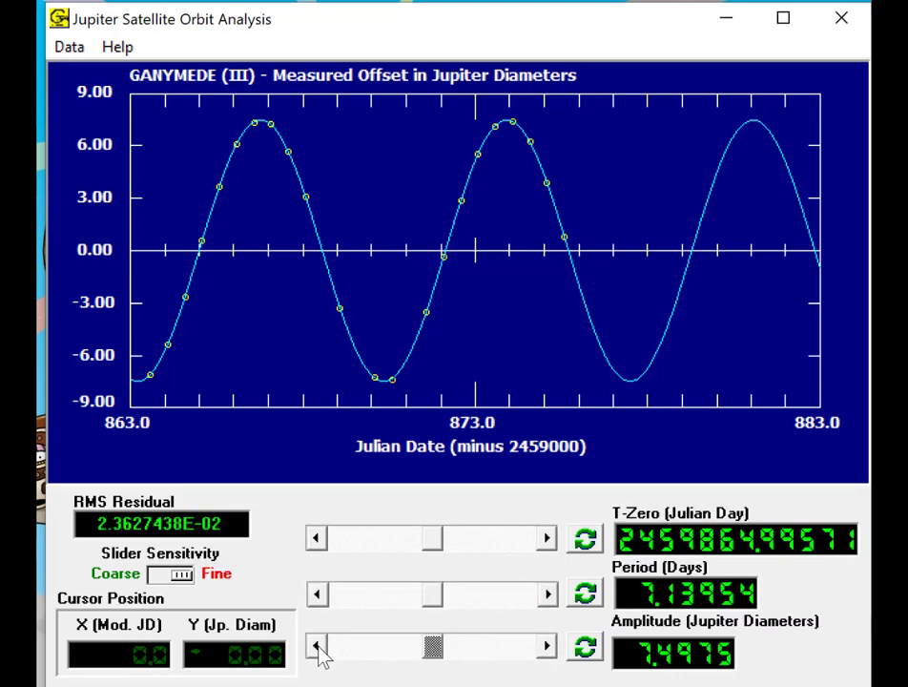
click(317, 648)
click(318, 648)
click(546, 647)
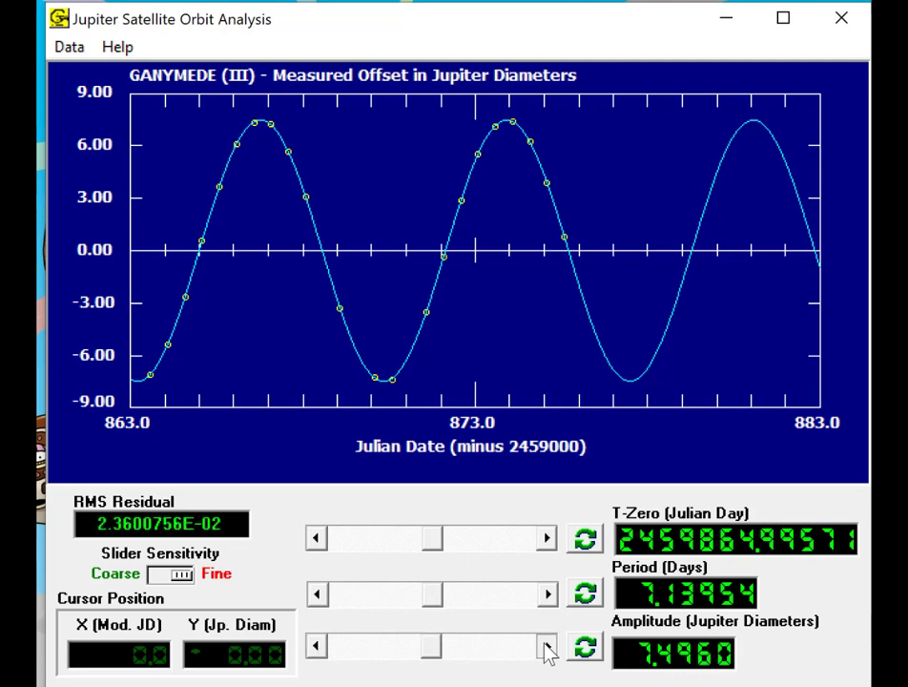
Raise T-Zero two fine increments to compare the RMS residual, and settle one increment lower on 2459864.99714
click(545, 539)
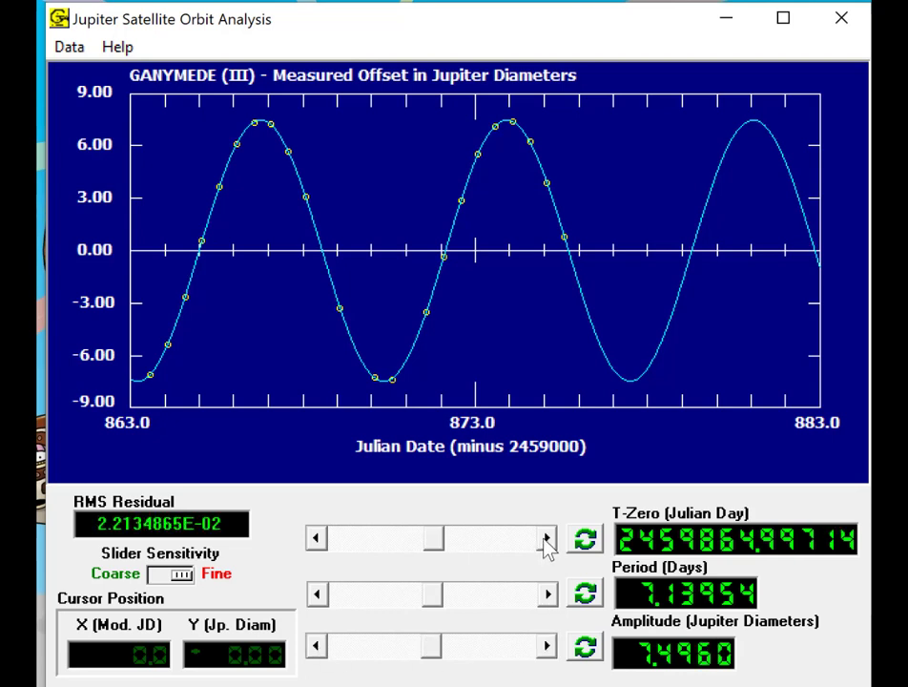
click(545, 539)
click(318, 540)
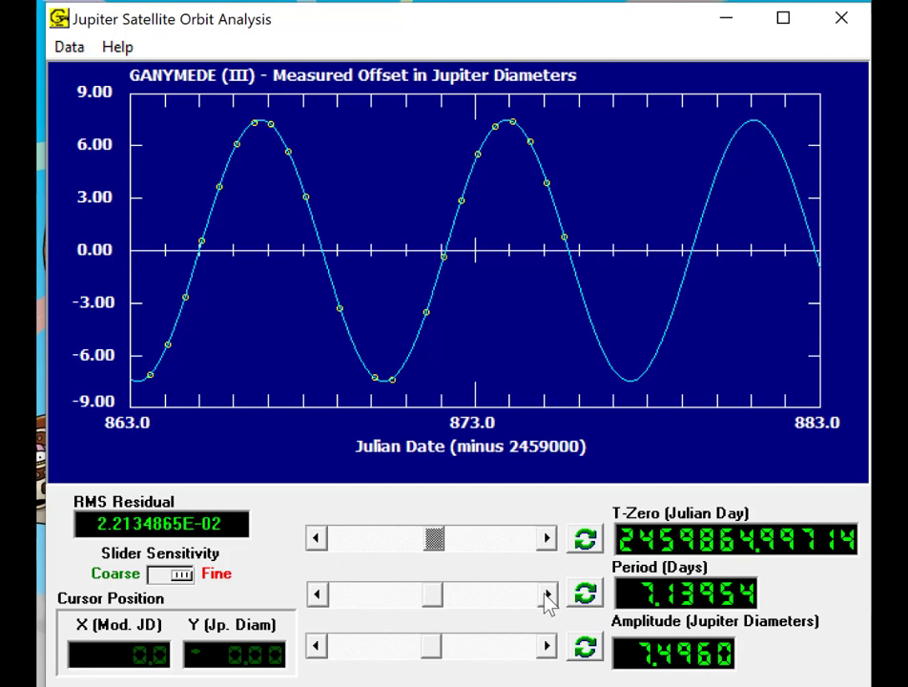
Try the period one fine increment higher and then progressively lower, and settle on 7.13811 days for the smallest RMS residual
click(548, 594)
double_click(317, 594)
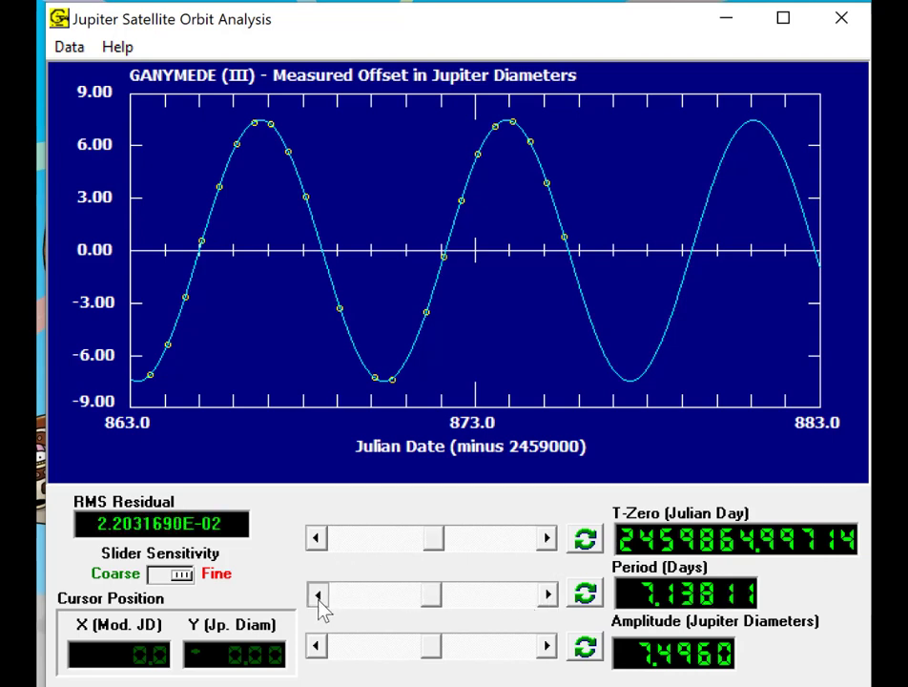
click(317, 594)
click(548, 595)
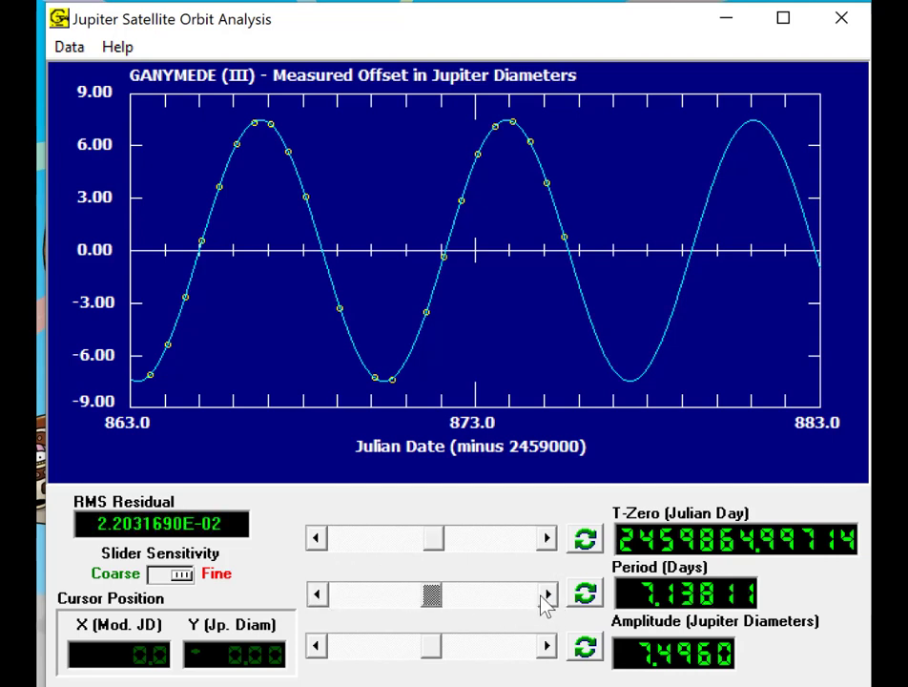
Try the amplitude at 7.4975 Jupiter diameters and one fine increment below 7.4960 to compare the RMS residual, and restore 7.4960
click(546, 647)
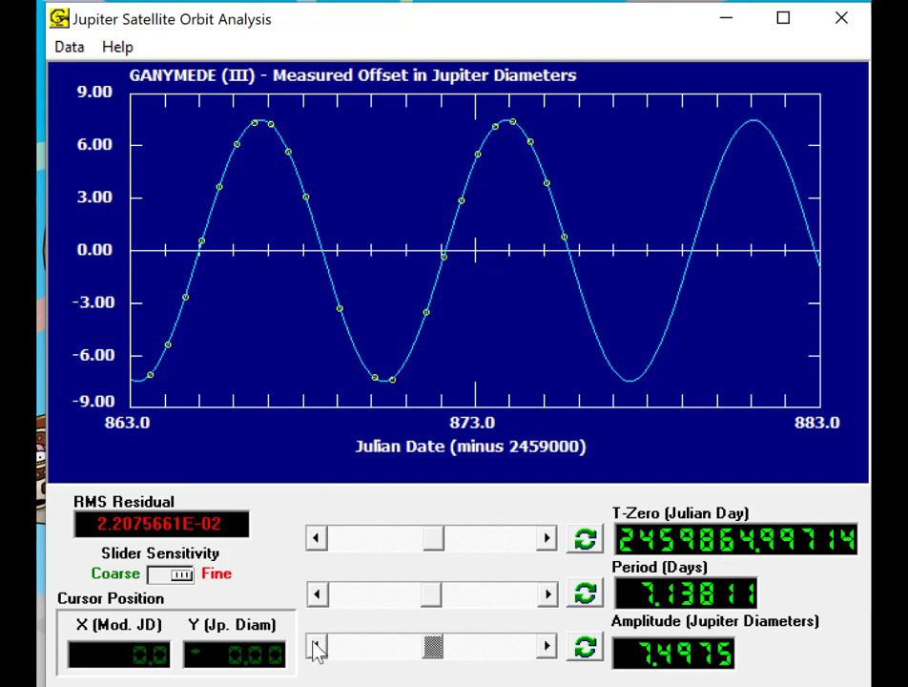
double_click(315, 646)
click(547, 646)
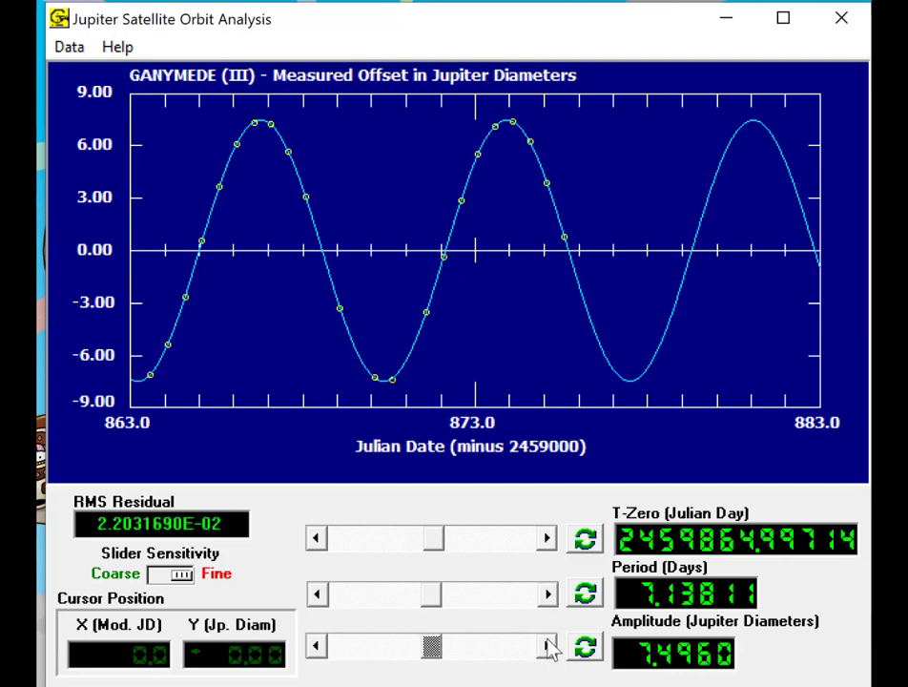
Raise T-Zero past 2459864.99857 to compare the RMS residual, and settle back on 2459864.99857
click(547, 540)
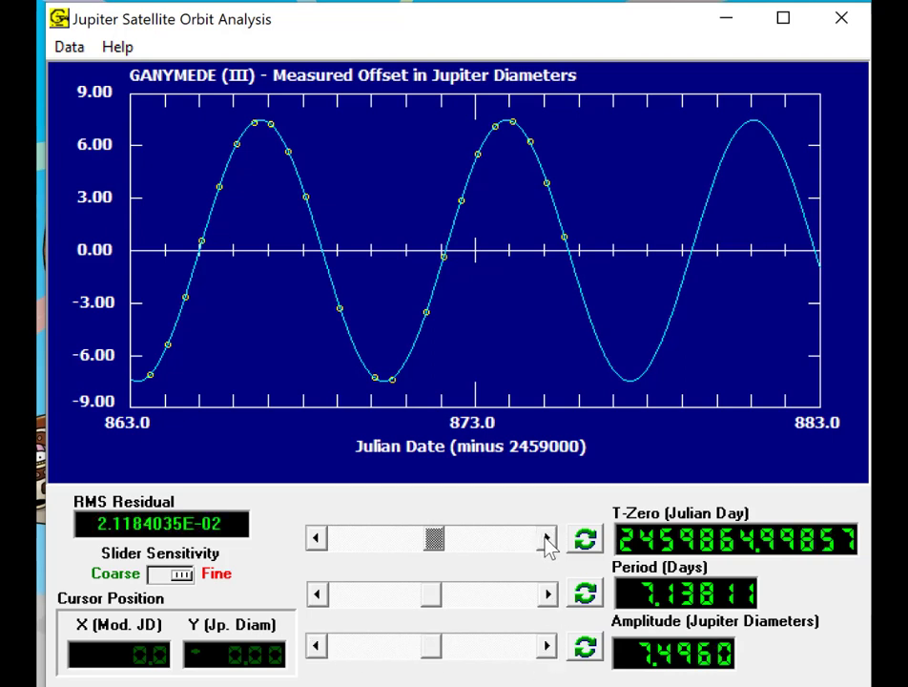
click(547, 540)
click(318, 541)
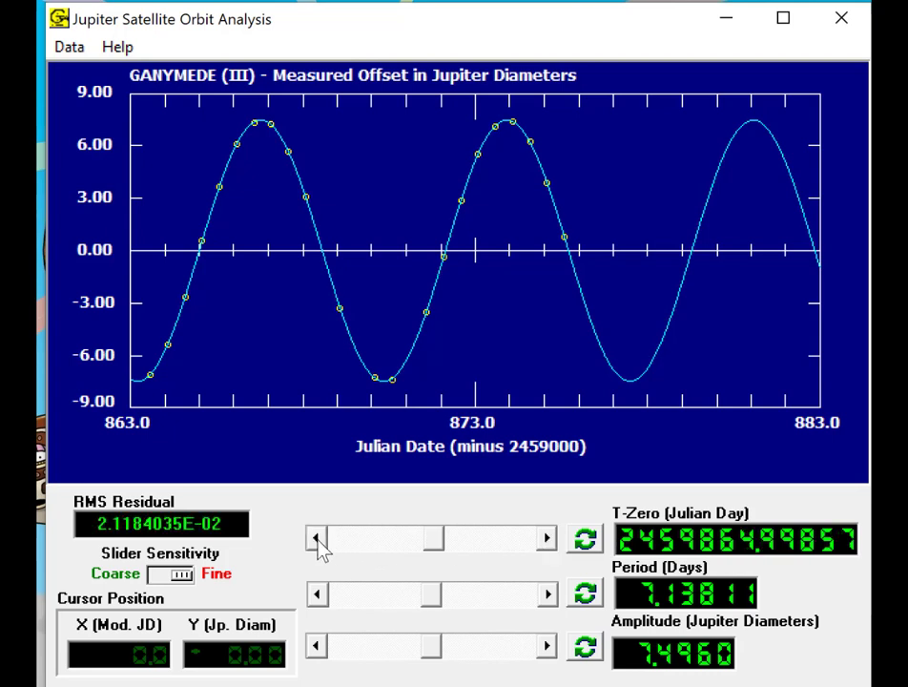
Try periods of 7.13954 and 7.13669 days to compare the RMS residual, and restore 7.13811 days
click(548, 595)
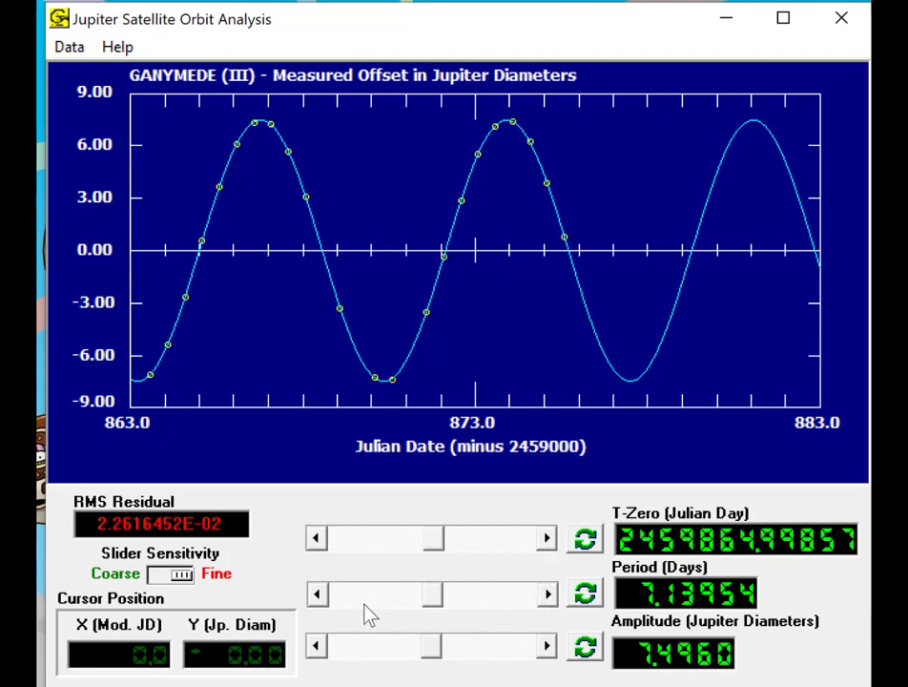
click(318, 596)
click(317, 596)
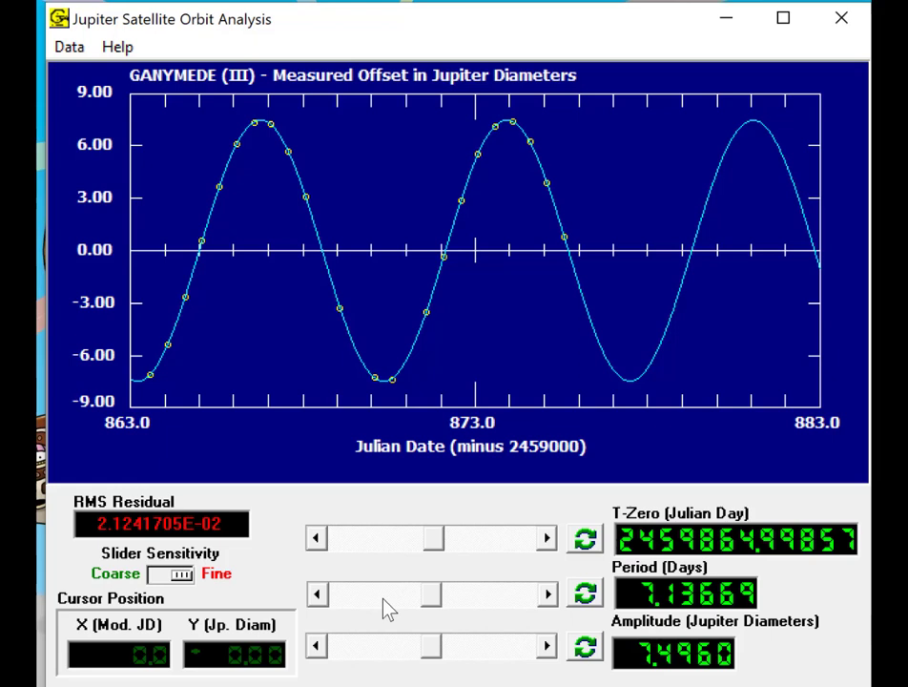
click(548, 595)
Try amplitudes from 7.4975 down to 7.4930 Jupiter diameters, and settle on 7.4945 for the smallest RMS residual
click(546, 647)
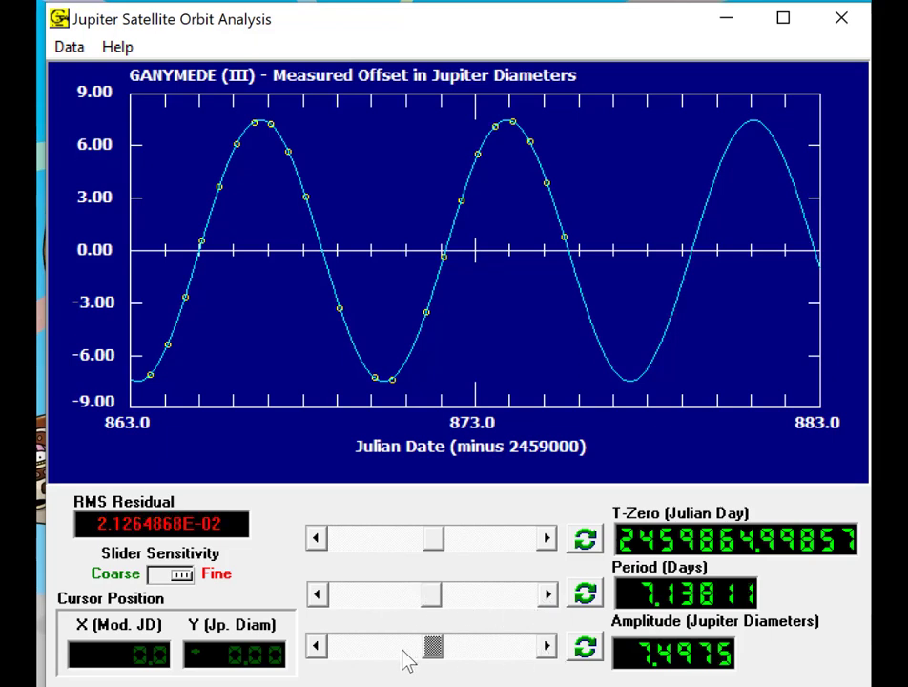
click(317, 647)
click(317, 646)
click(317, 647)
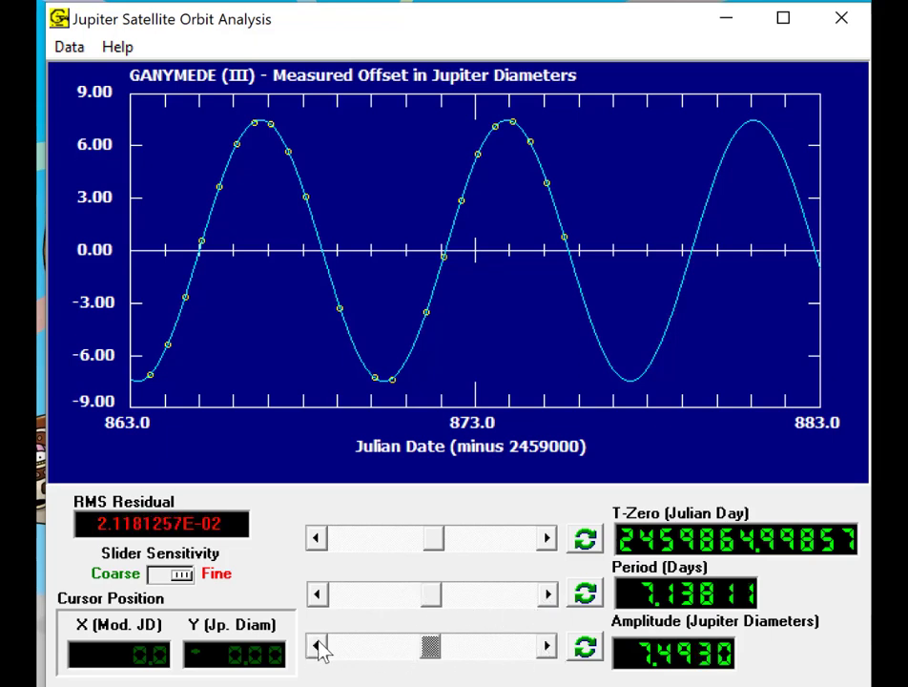
click(546, 647)
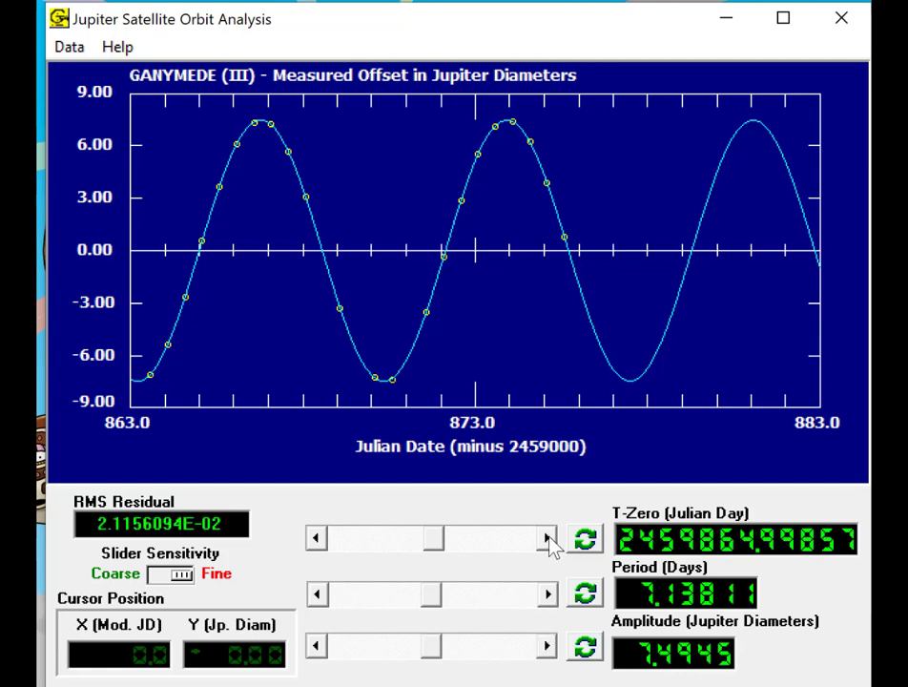
Try T-Zero one fine increment above and below 2459864.99857 to compare the RMS residual, and restore 2459864.99857
click(547, 538)
click(318, 538)
click(318, 538)
click(546, 538)
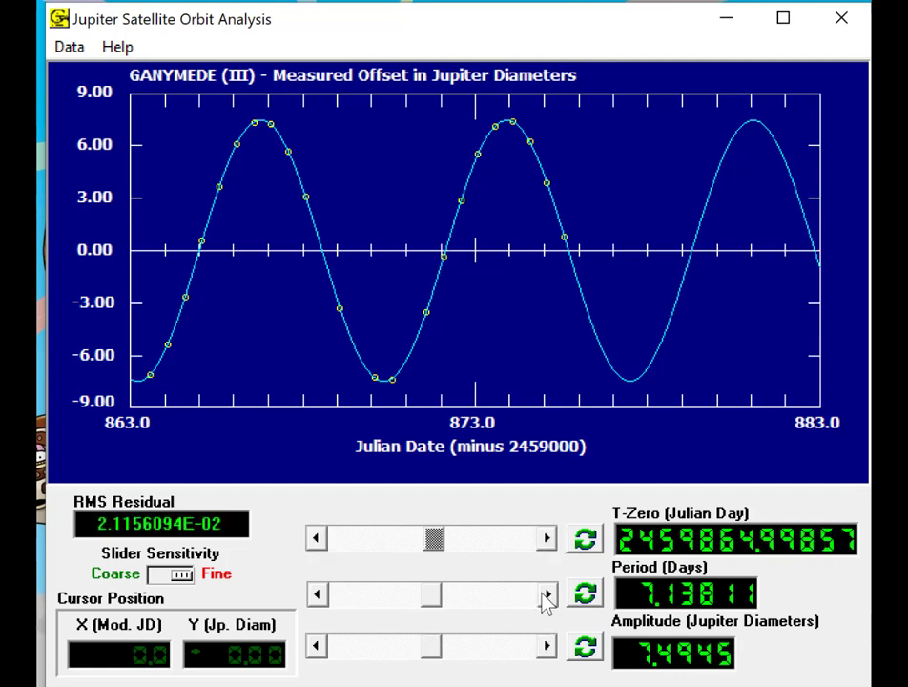
Try the period one fine increment above and below 7.13811 days to compare the RMS residual, and restore 7.13811 days
click(546, 593)
click(317, 593)
click(318, 593)
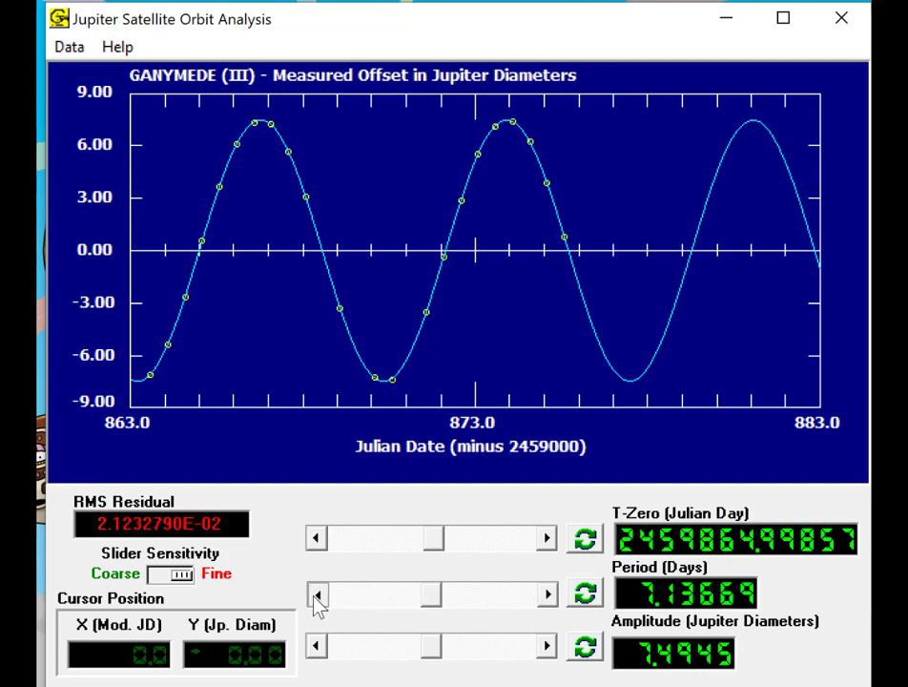
click(546, 593)
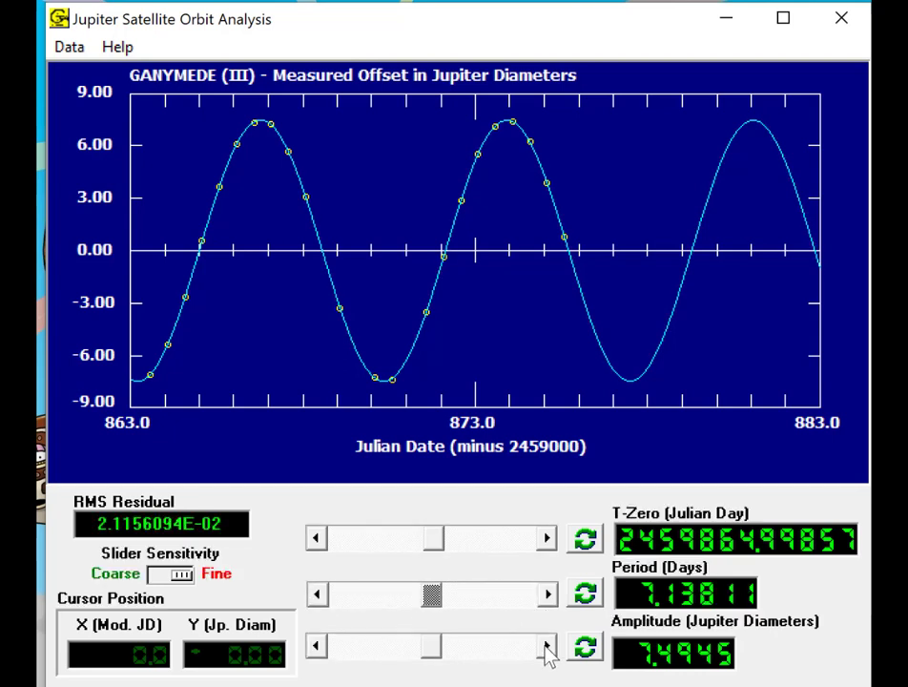
Try the amplitude one fine increment above and below 7.4945 Jupiter diameters to compare the RMS residual, and restore 7.4945
click(546, 647)
click(318, 647)
click(317, 646)
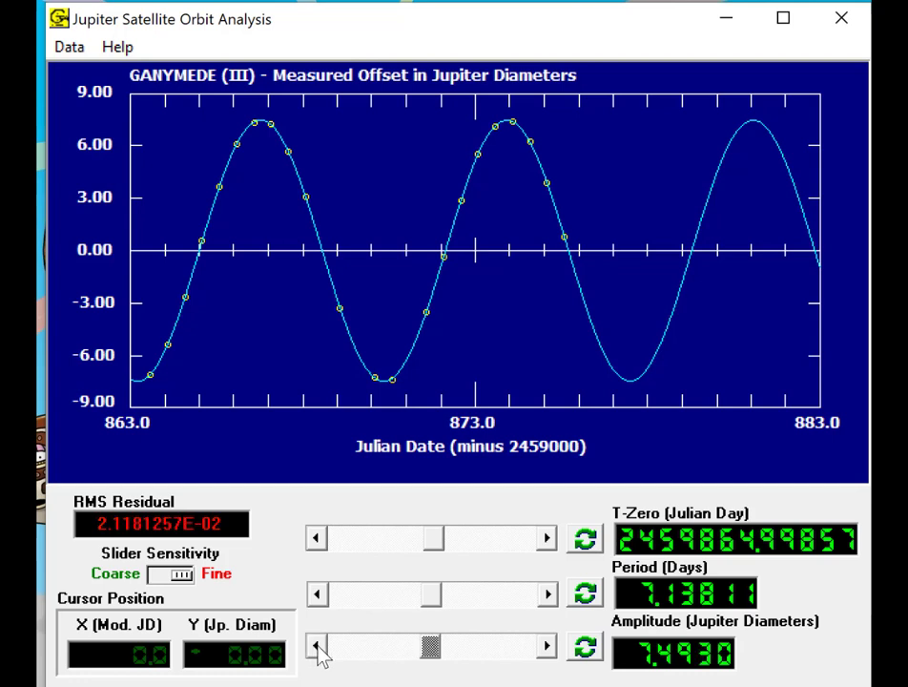
click(545, 646)
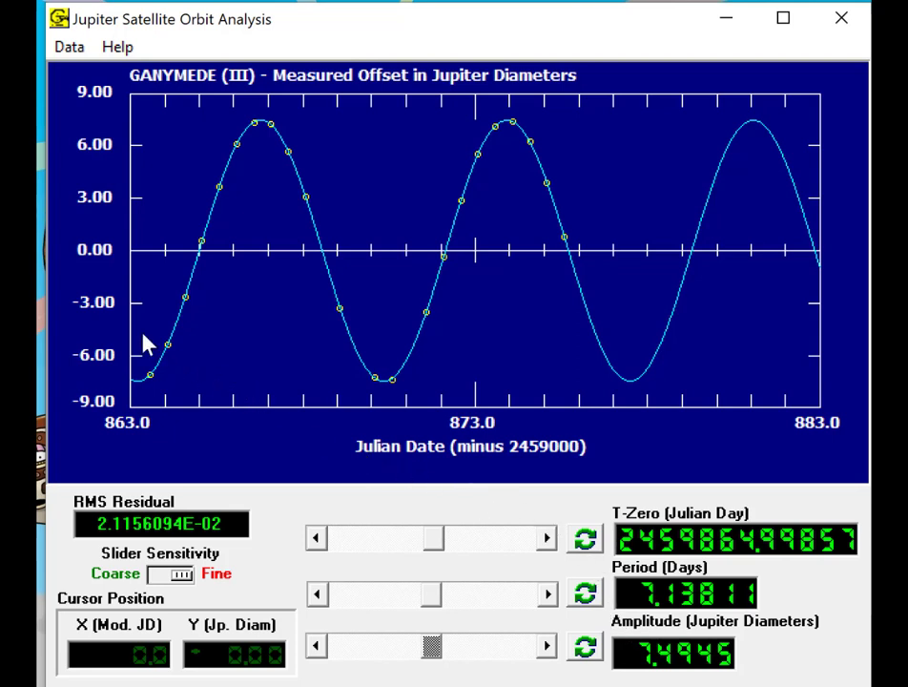
Switch the plot to Callisto's measured offsets and connect its data points
click(69, 46)
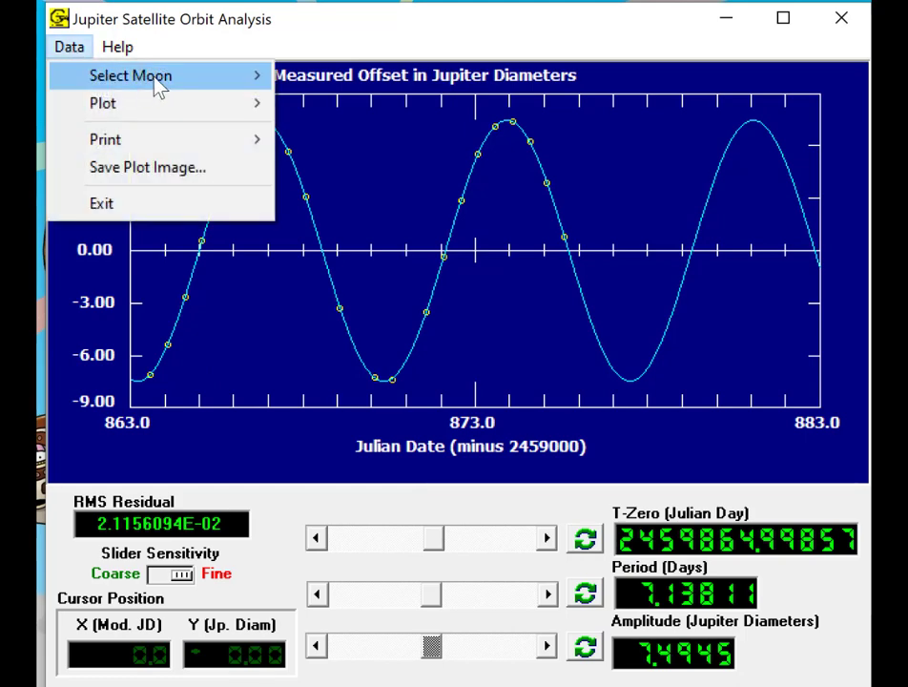
mouse_move(156, 85)
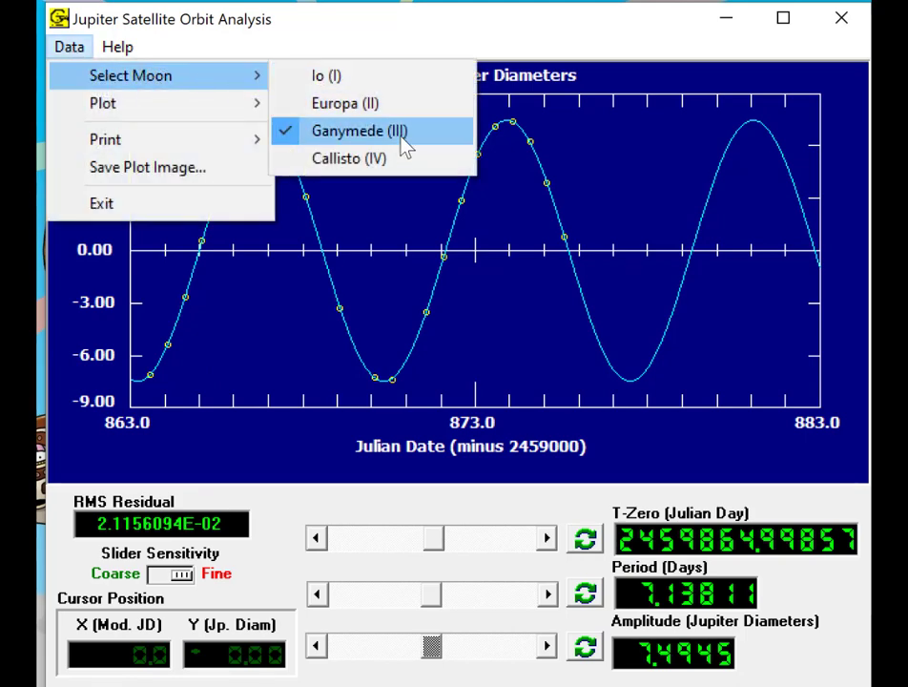
click(381, 159)
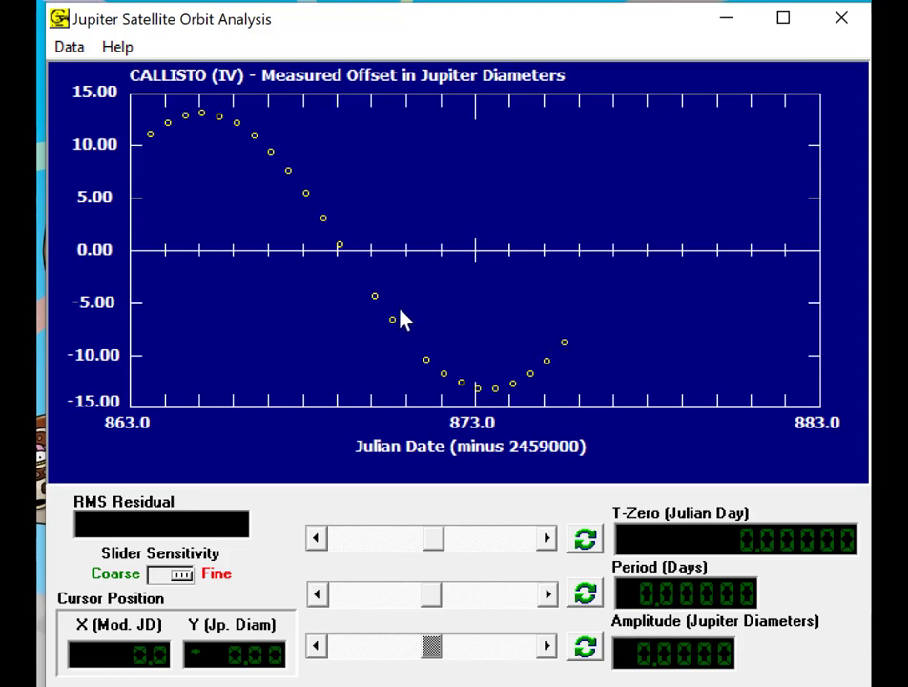
click(70, 48)
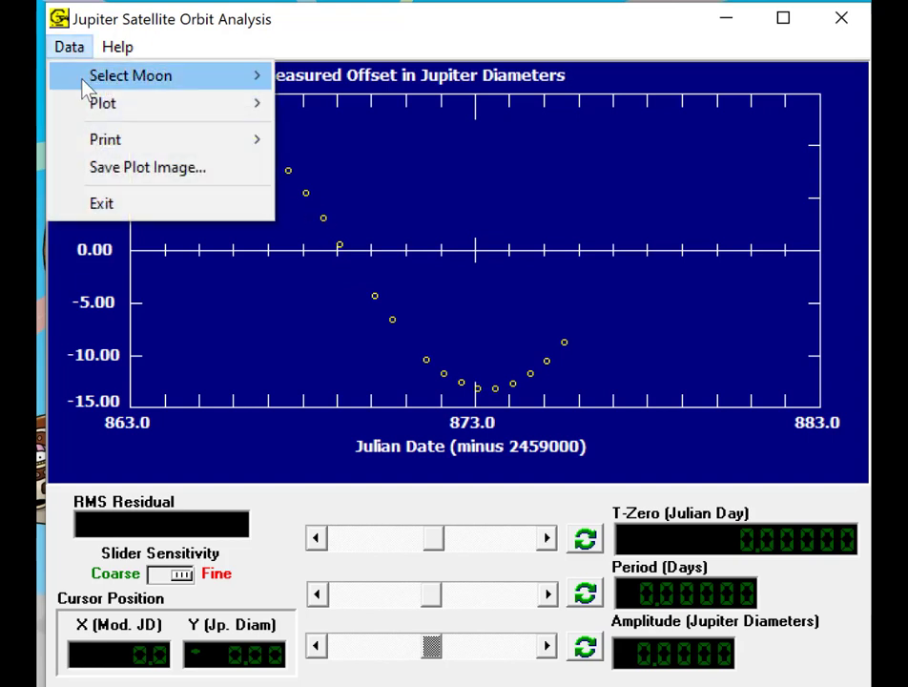
mouse_move(126, 112)
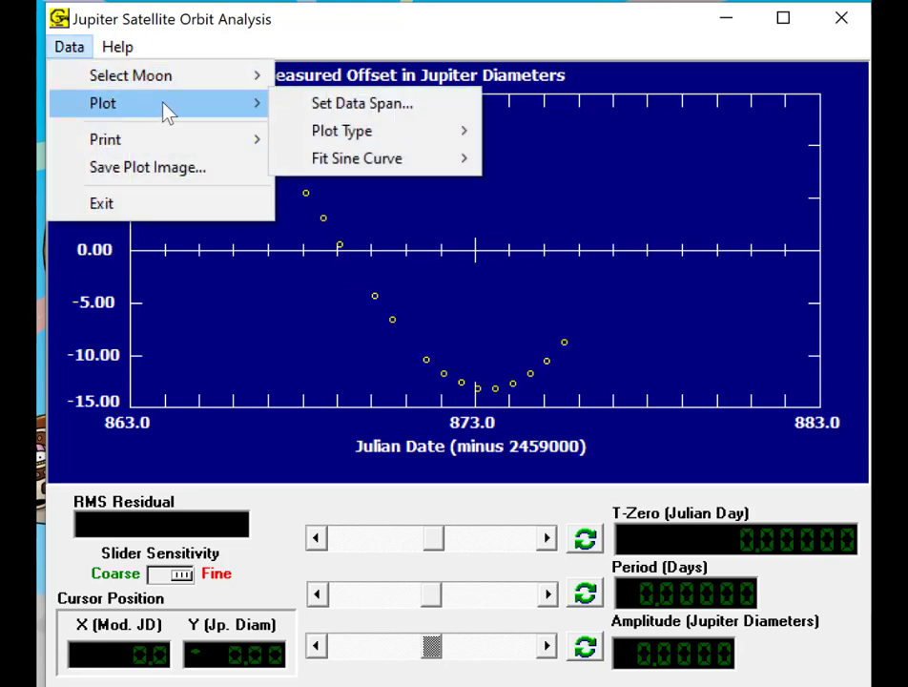
mouse_move(371, 137)
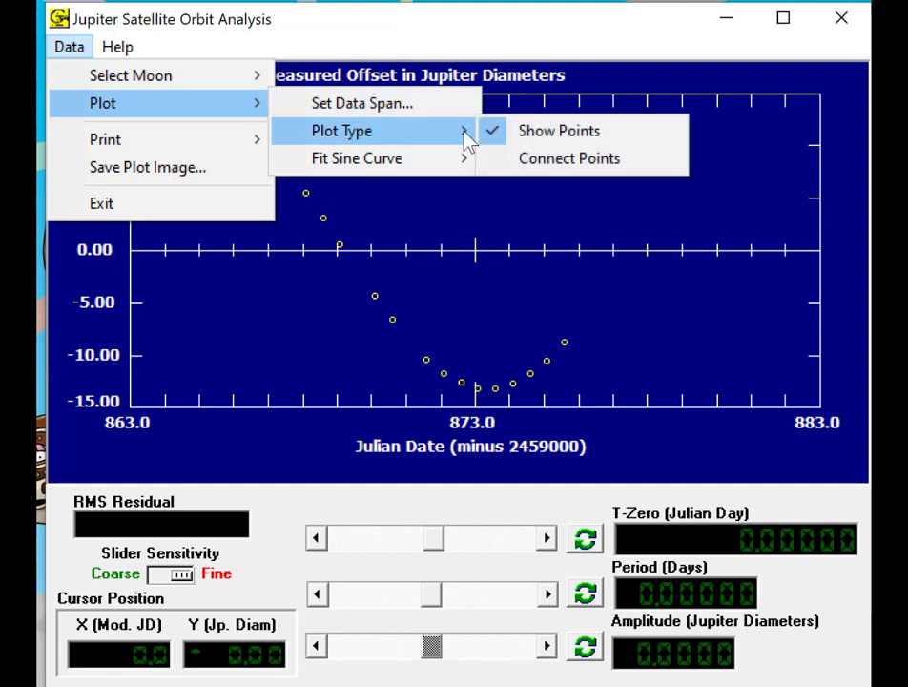
click(597, 167)
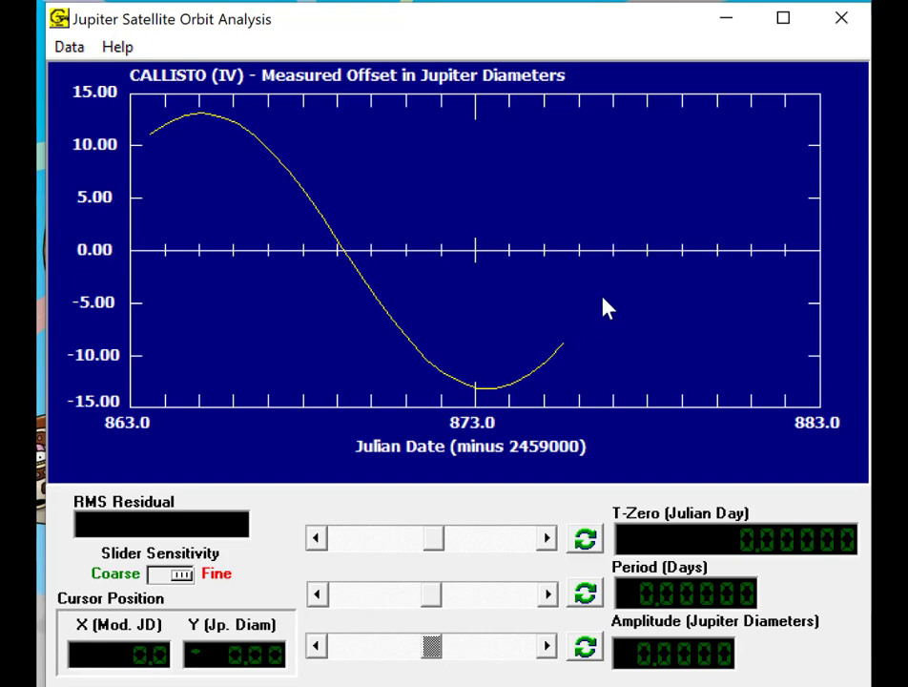
Mark where Callisto's extrapolated curve would rise through zero, and enter T-Zero 877.3 in the initial sine curve parameters
click(622, 251)
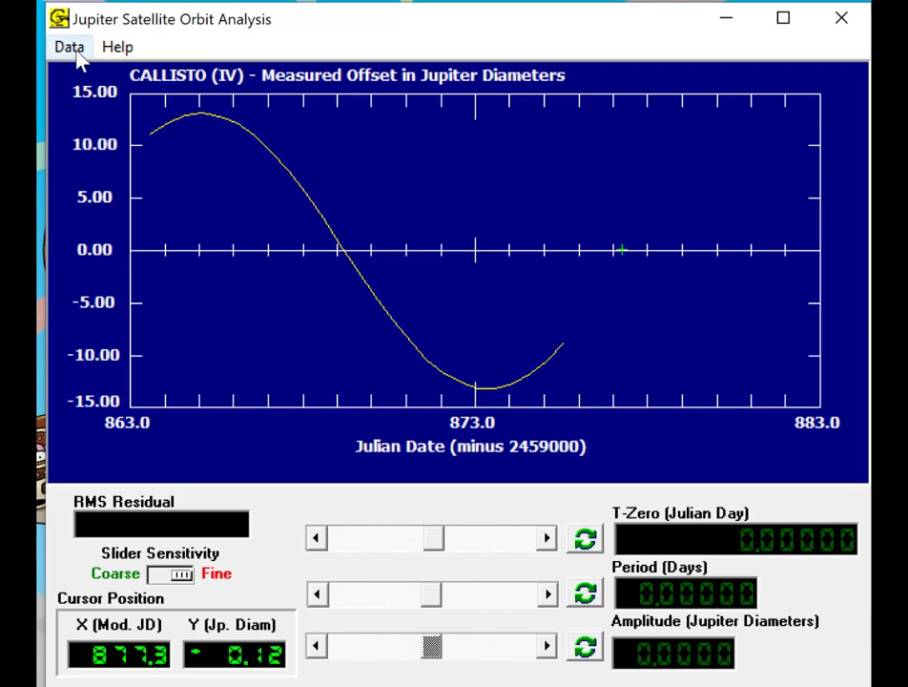
click(68, 46)
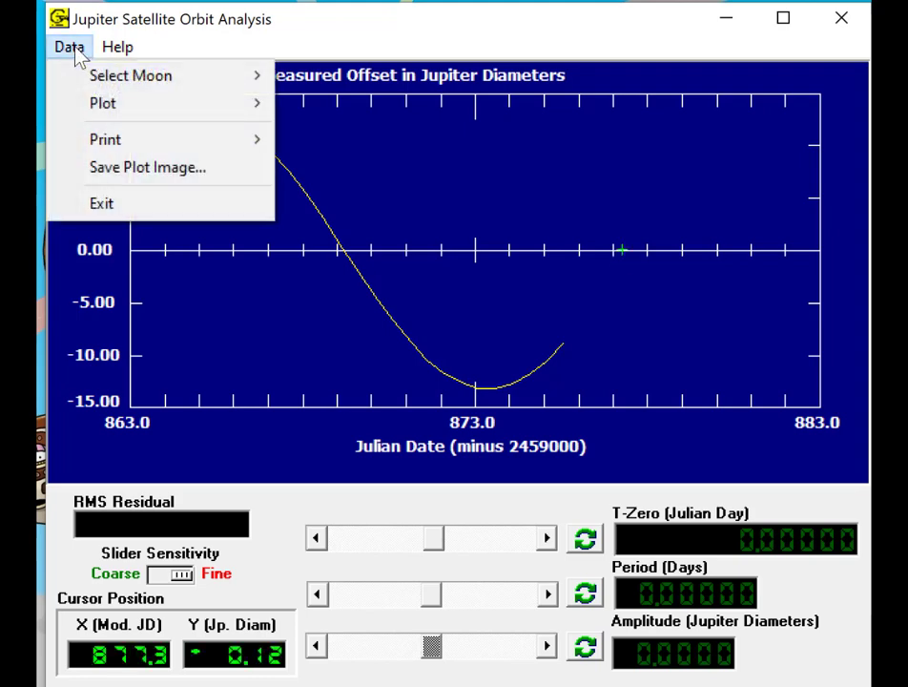
mouse_move(82, 85)
mouse_move(99, 107)
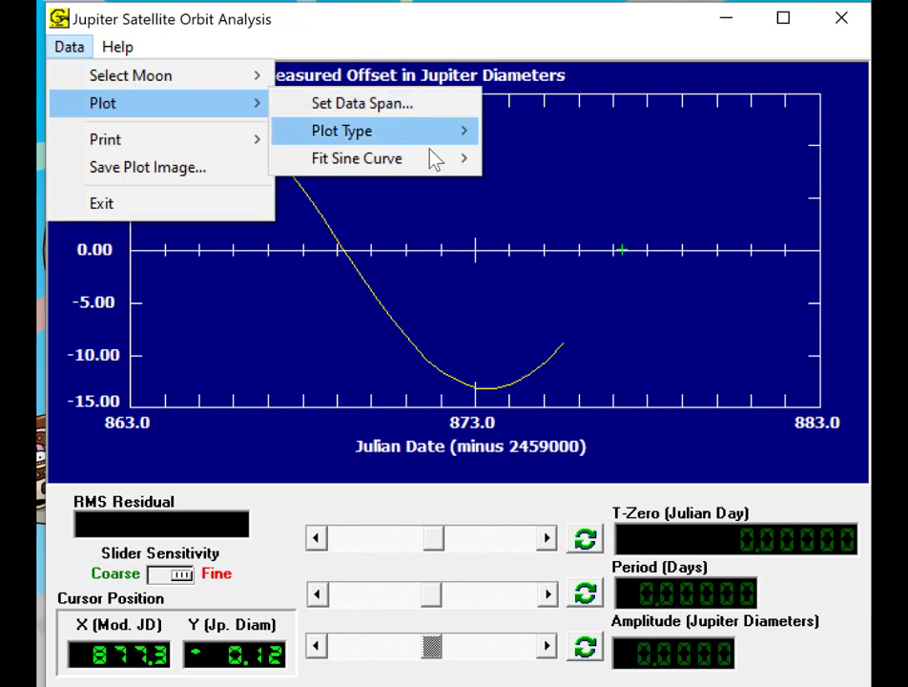
mouse_move(444, 169)
click(572, 159)
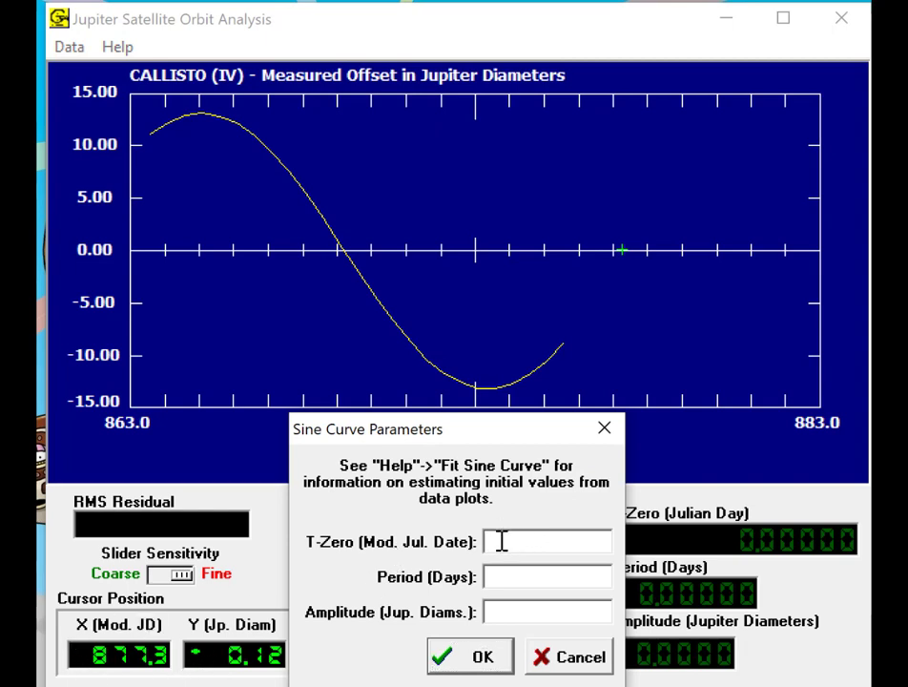
text(877.3)
Mark the peak, trough and both zero crossings of Callisto's curve to estimate its half period, and enter a period of 14.8 days
click(202, 112)
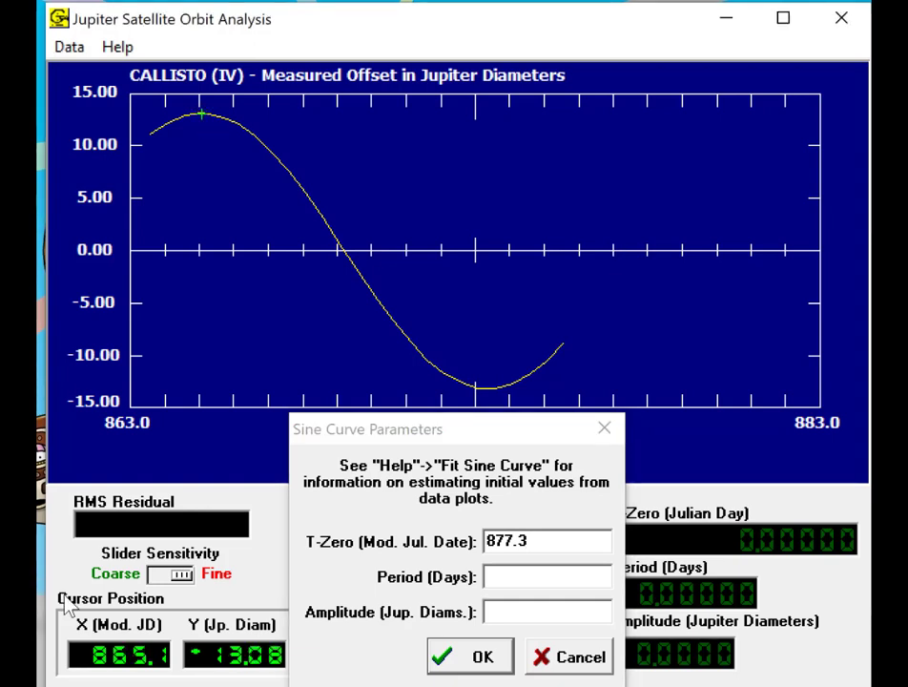
click(416, 434)
click(490, 394)
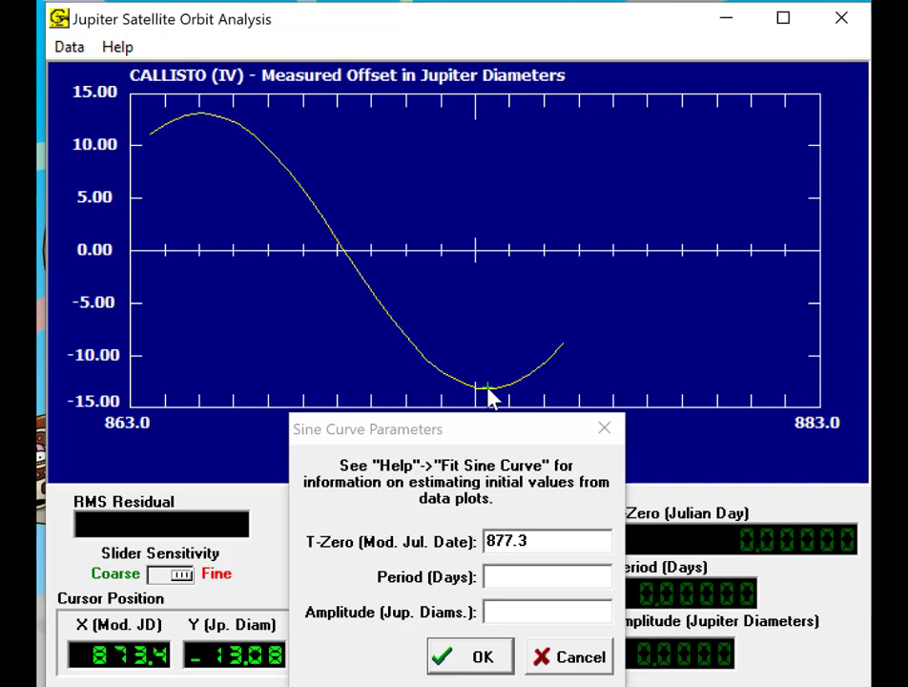
click(346, 254)
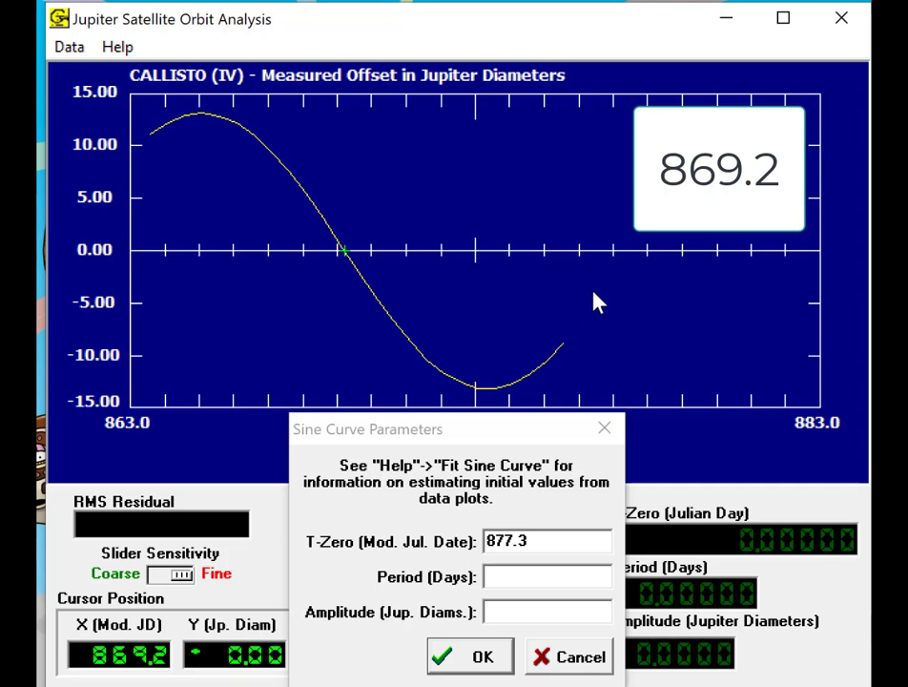
click(616, 252)
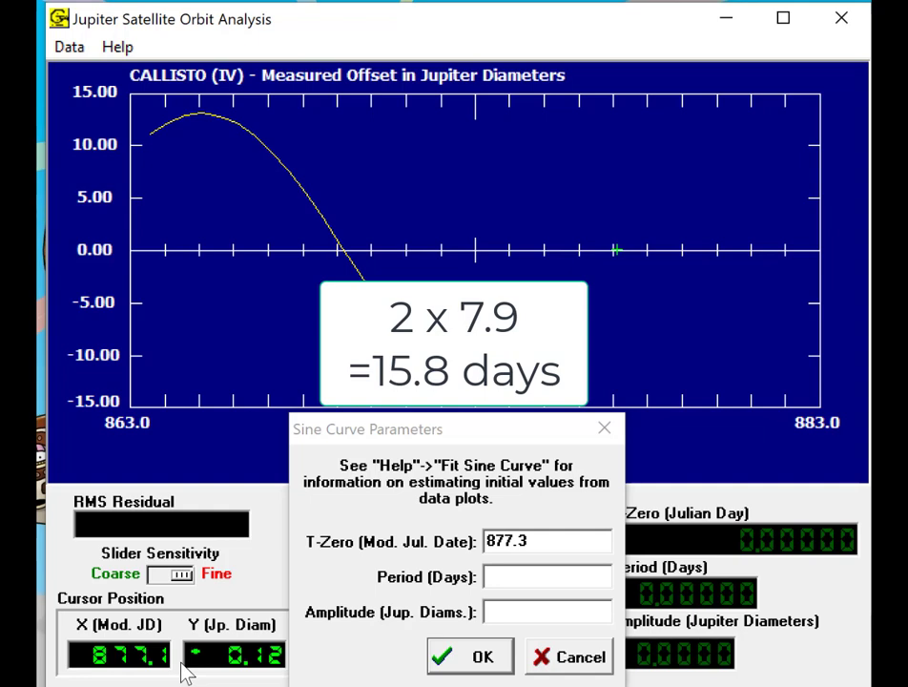
click(517, 576)
text(14)
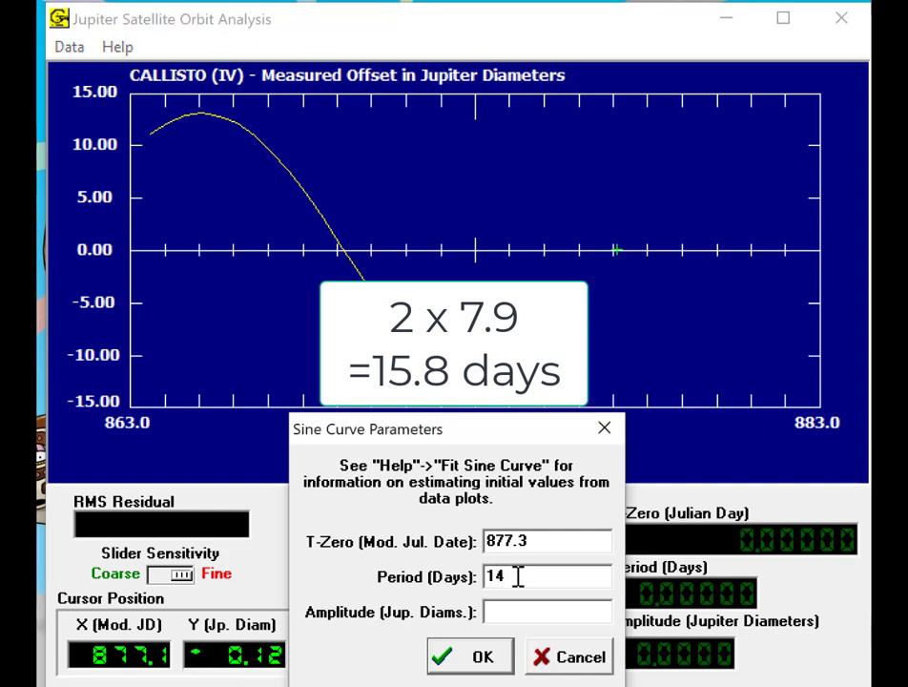
text(.8)
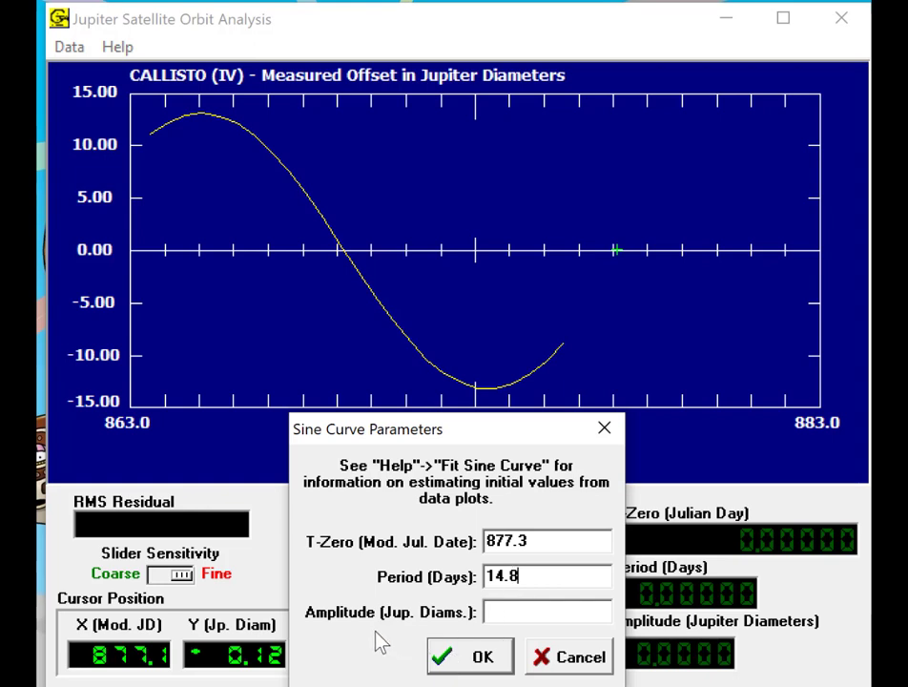
Mark the peak and trough of Callisto's curve, enter an amplitude of 13.32 Jupiter diameters, and plot the sine curve
click(202, 114)
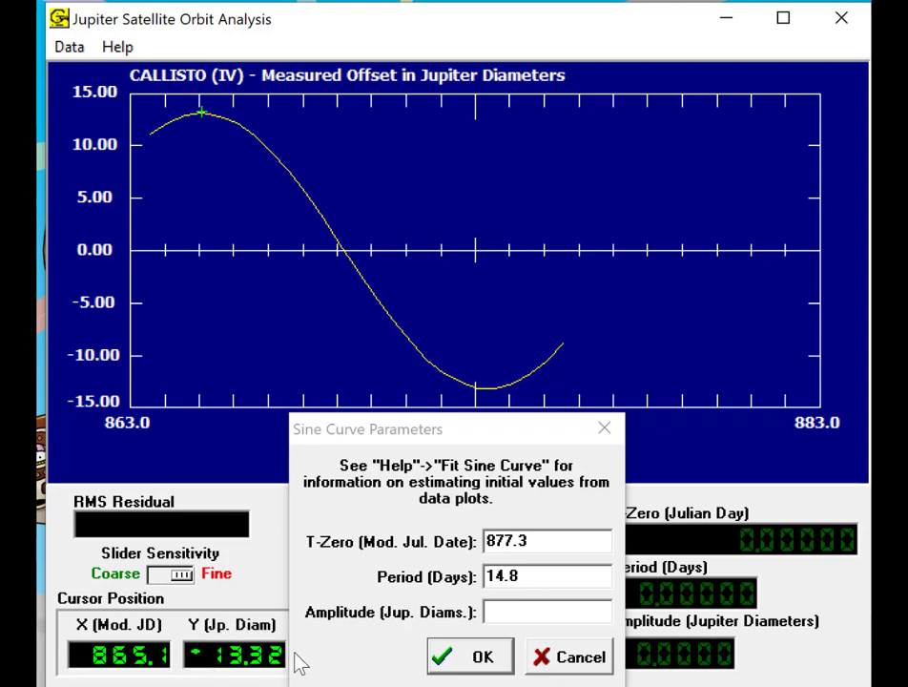
click(510, 611)
text(13)
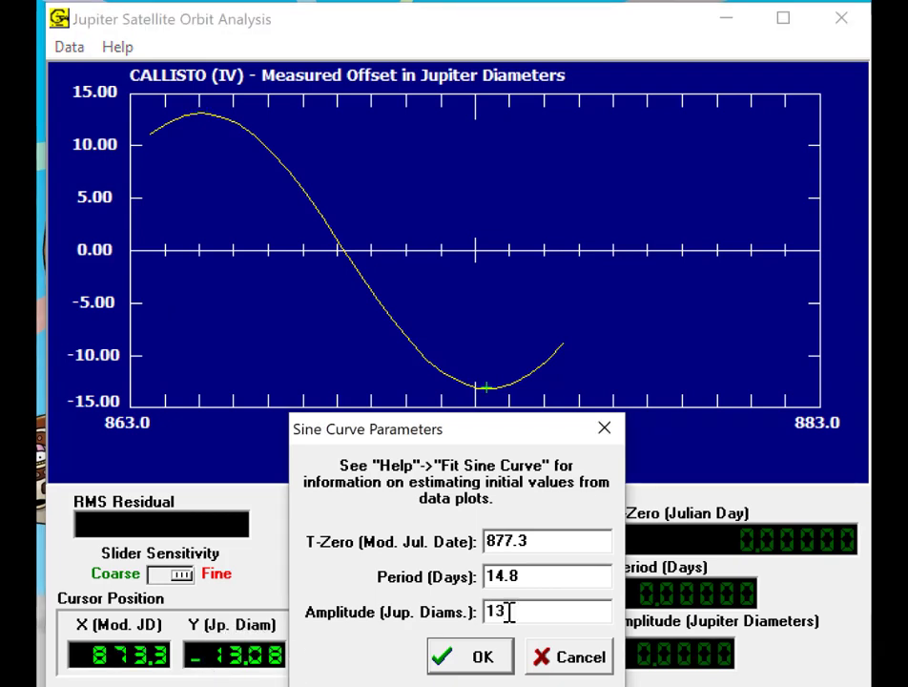
text(.32)
click(477, 660)
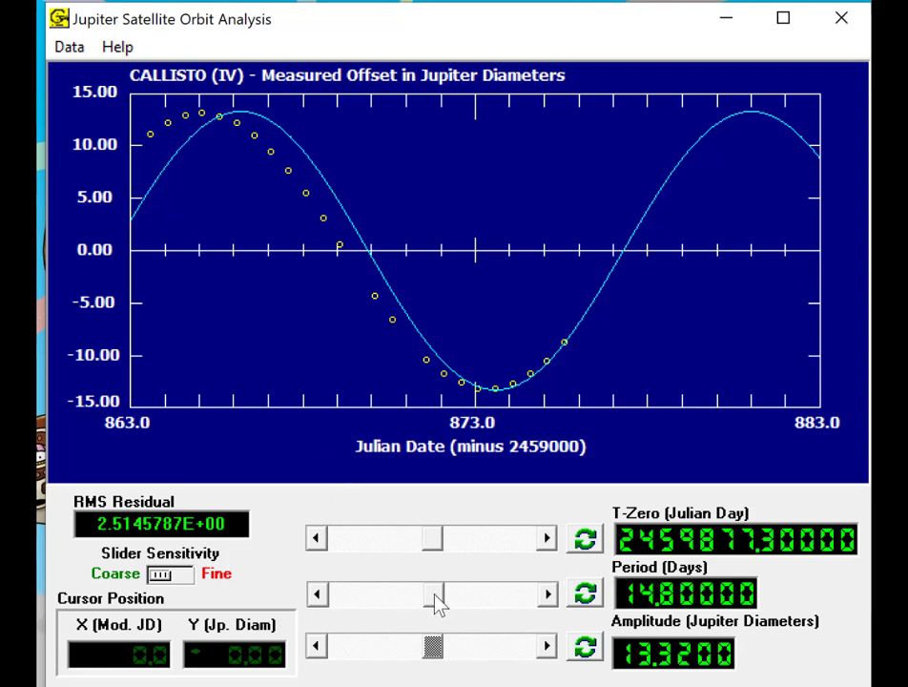
Raise Callisto's period to 16.25040 days at coarse sensitivity to match the data points, and recentre the period slider
drag(439, 603, 480, 592)
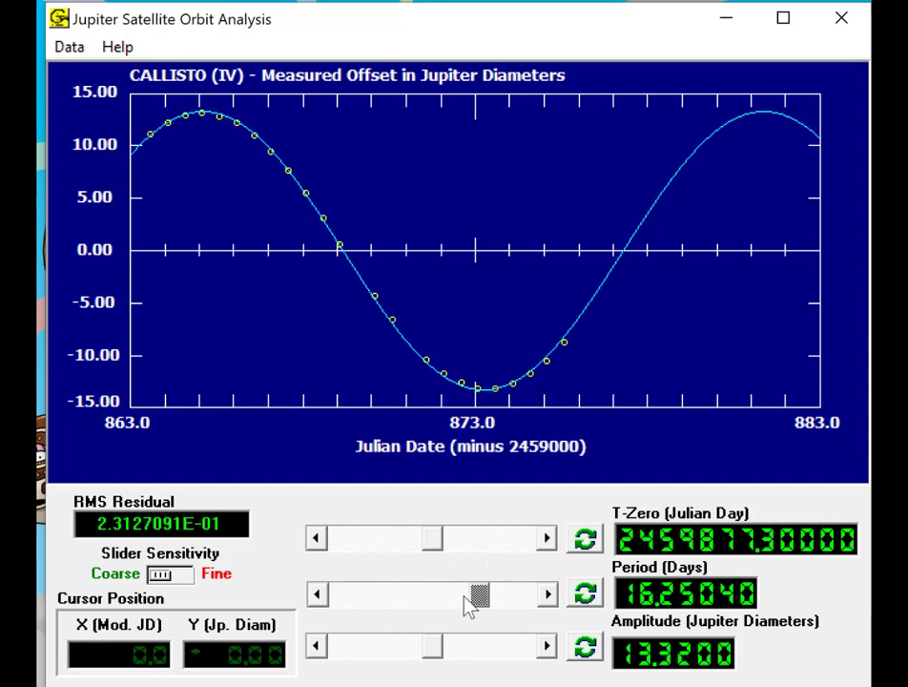
click(584, 595)
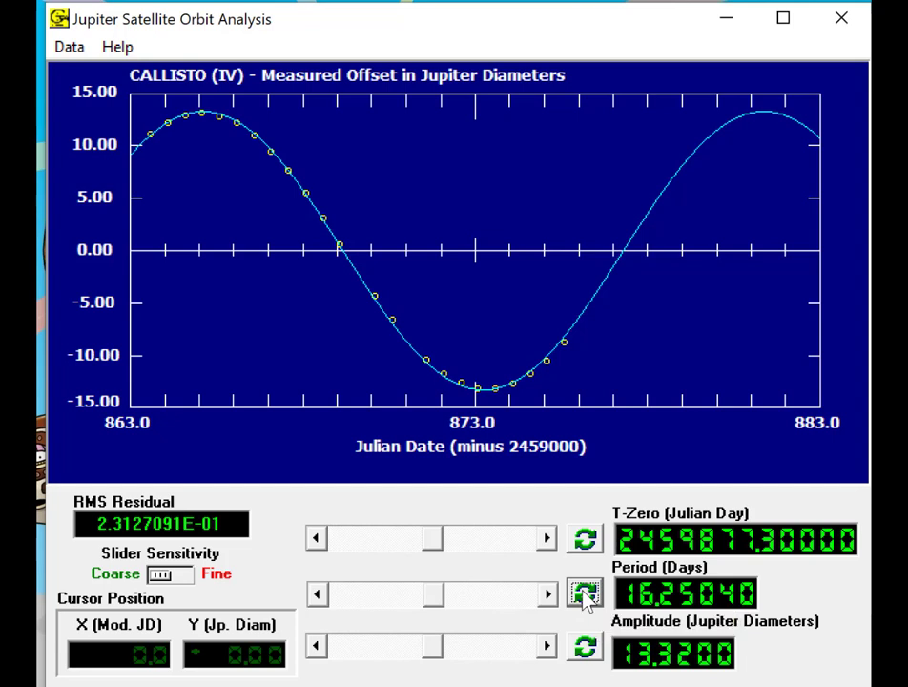
Switch the plot to Europa's measured offsets and connect its data points
click(69, 48)
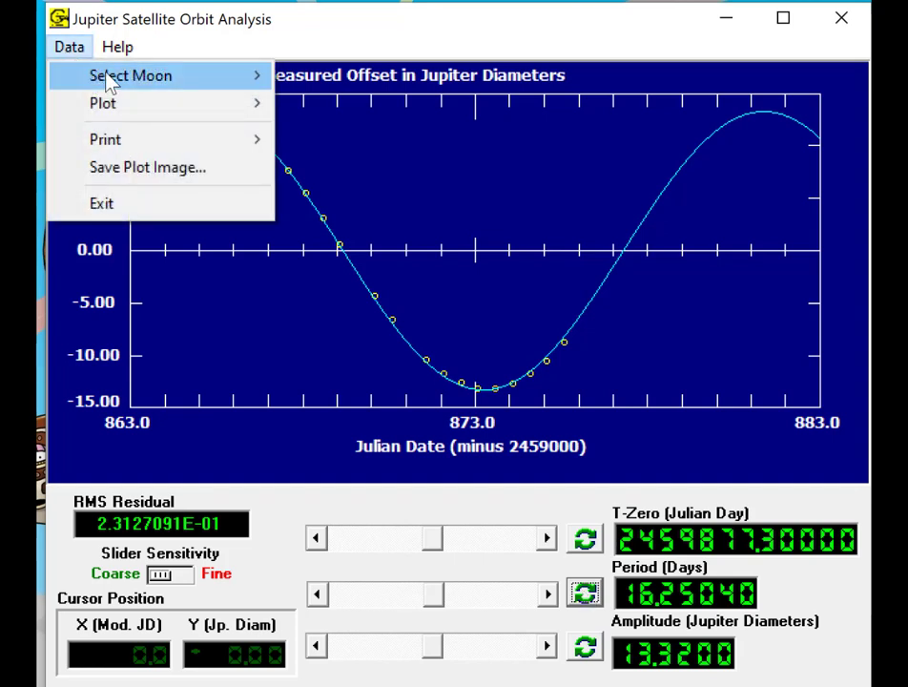
mouse_move(109, 78)
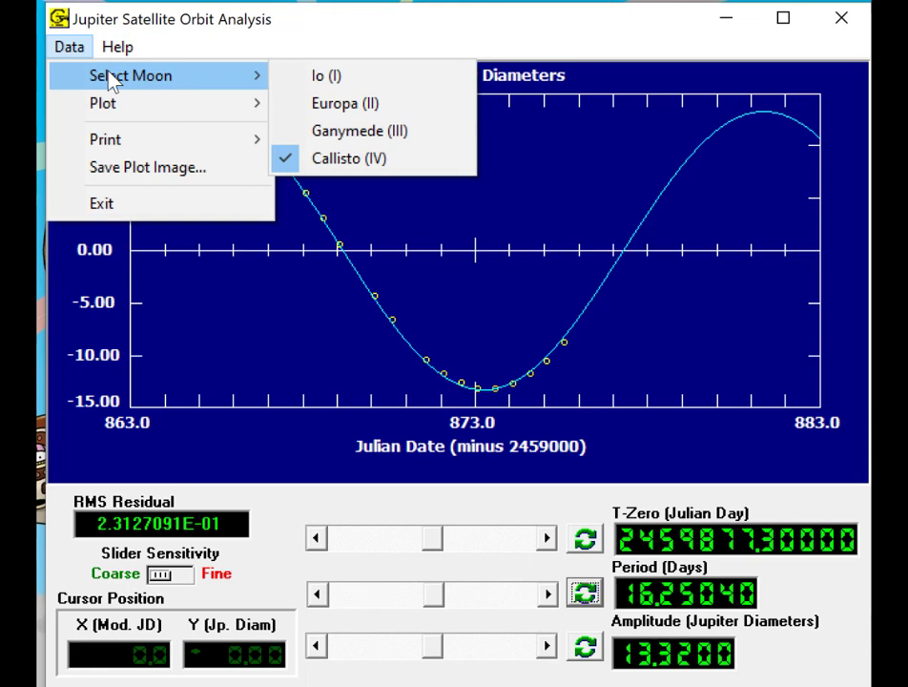
click(368, 110)
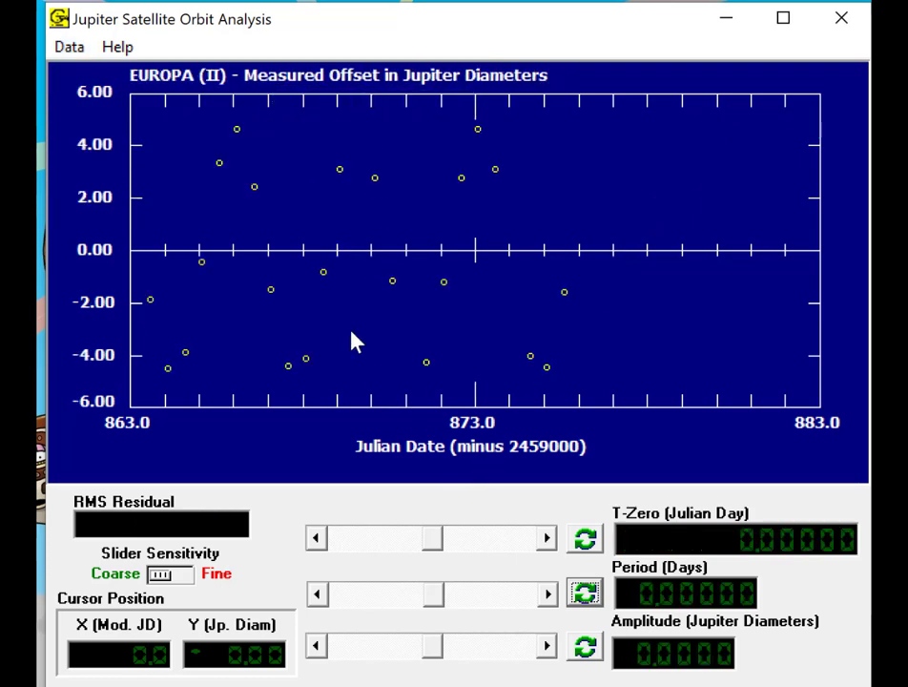
click(71, 50)
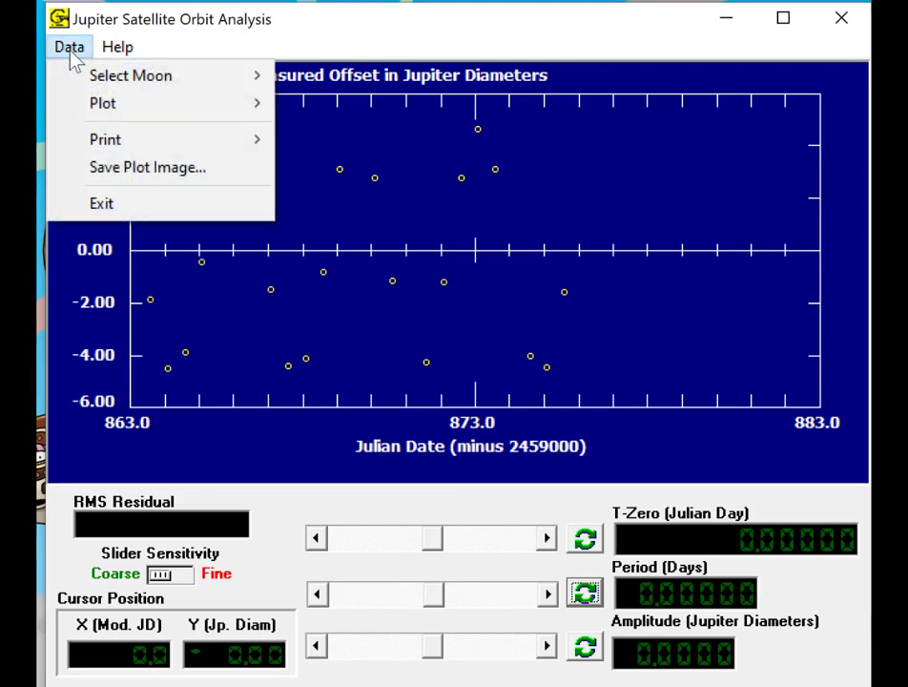
mouse_move(135, 109)
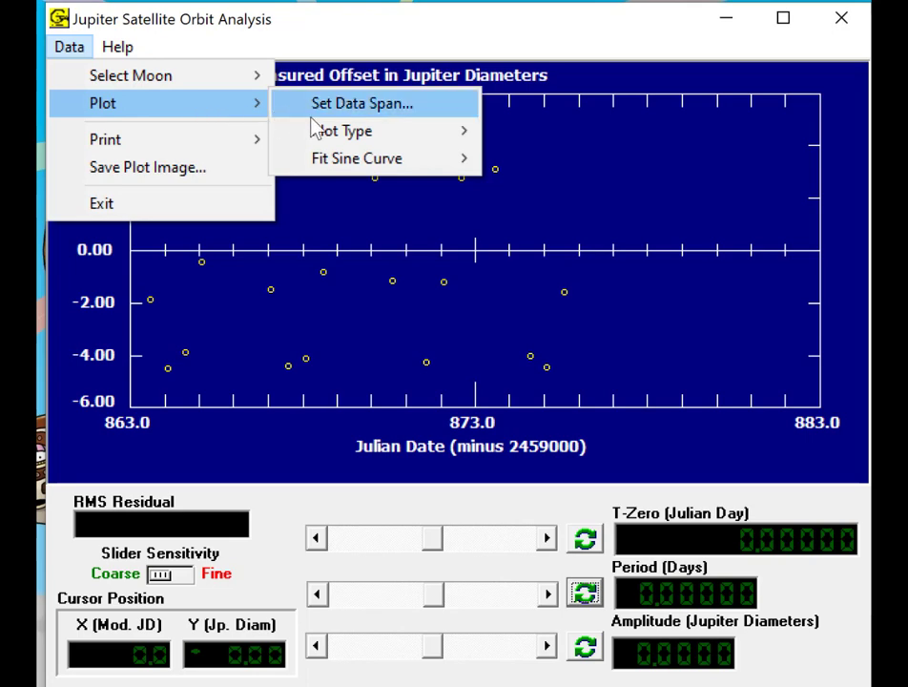
mouse_move(349, 138)
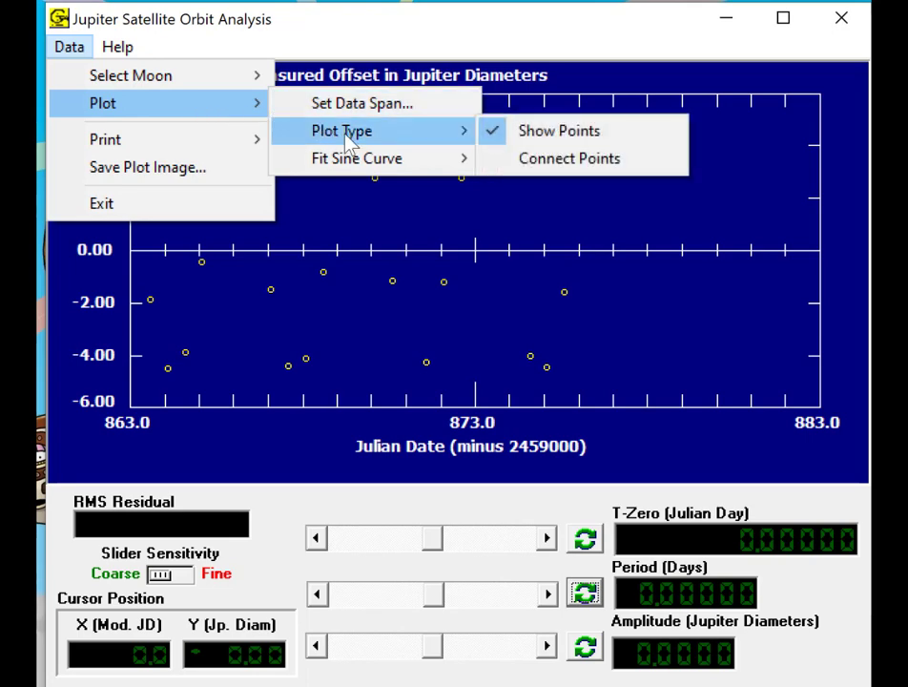
click(589, 159)
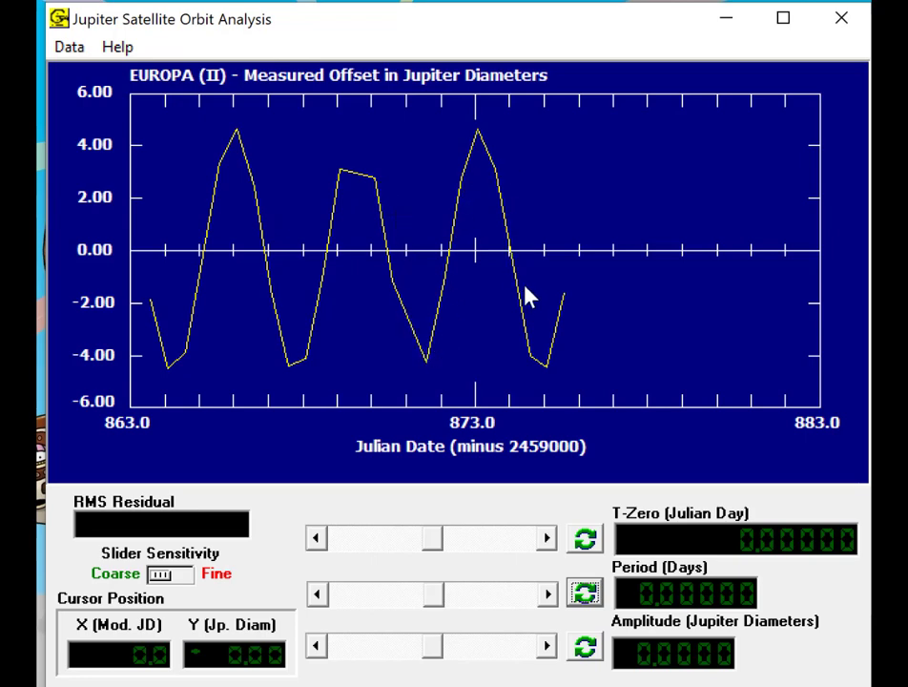
Mark the first rising zero crossing of Europa's curve and enter 865.1 as the initial T-Zero for the sine curve
click(203, 252)
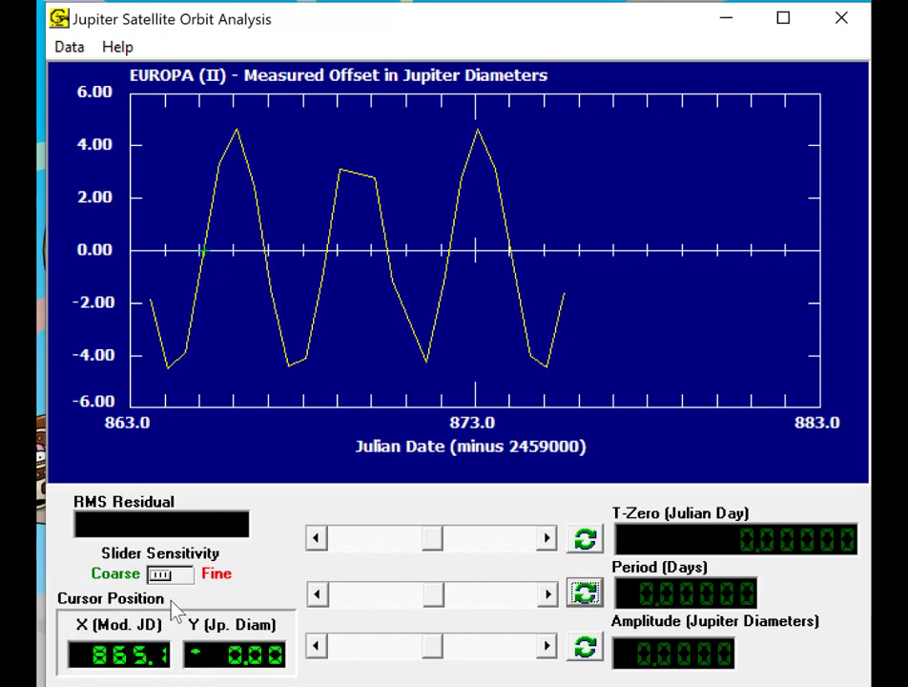
click(65, 50)
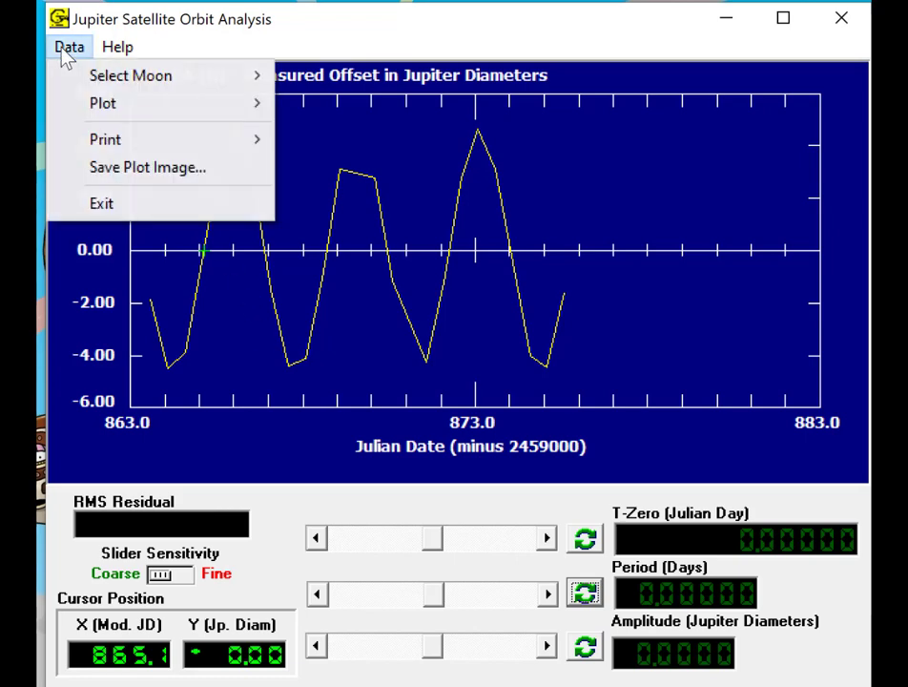
mouse_move(231, 109)
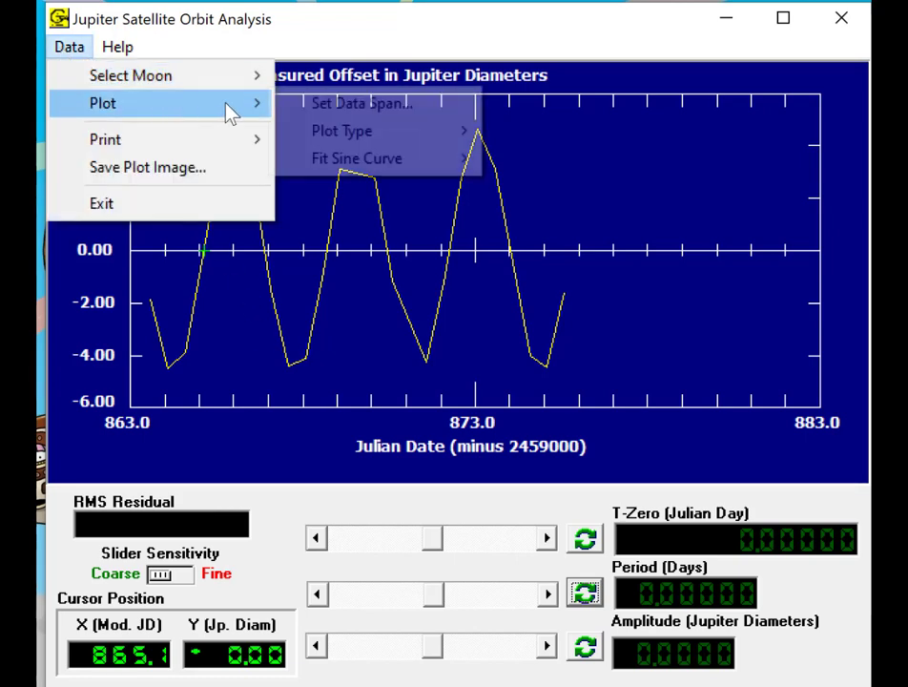
mouse_move(403, 165)
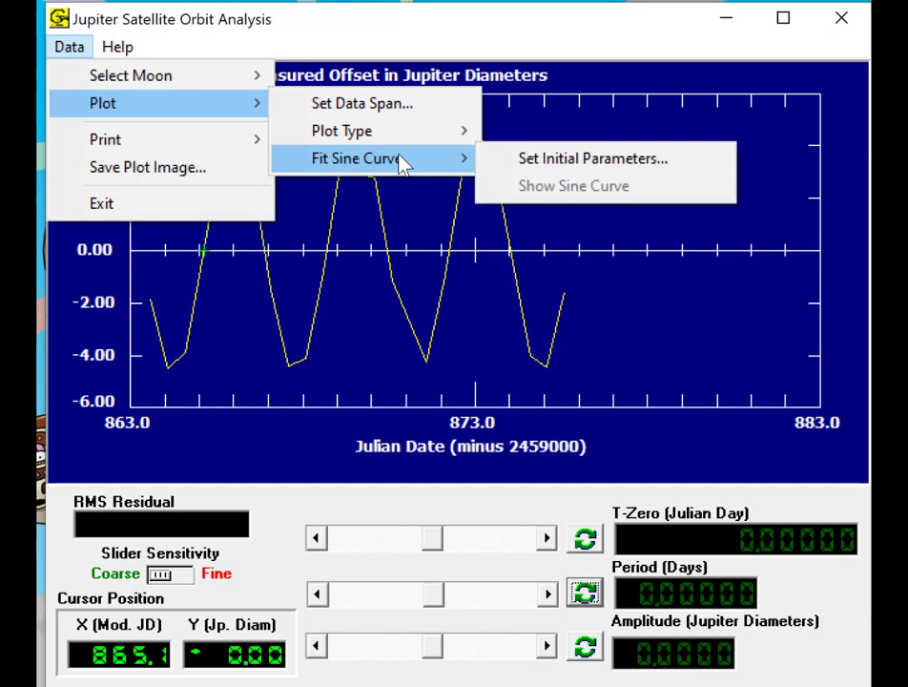
click(543, 162)
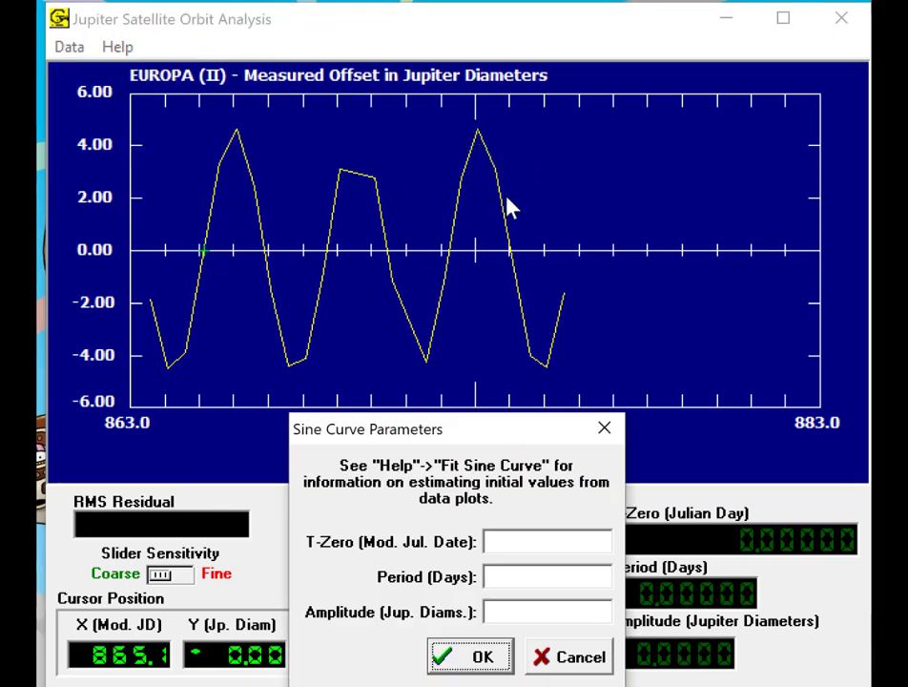
text(86)
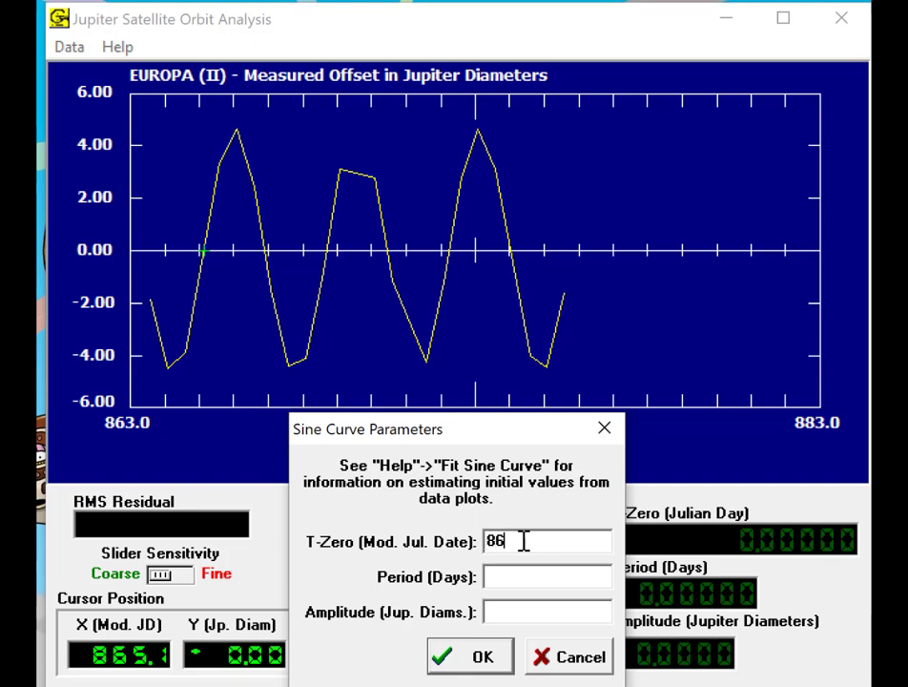
text(5.1)
Mark the third and first rising zero crossings of Europa's curve to read the time span of two full periods
click(450, 253)
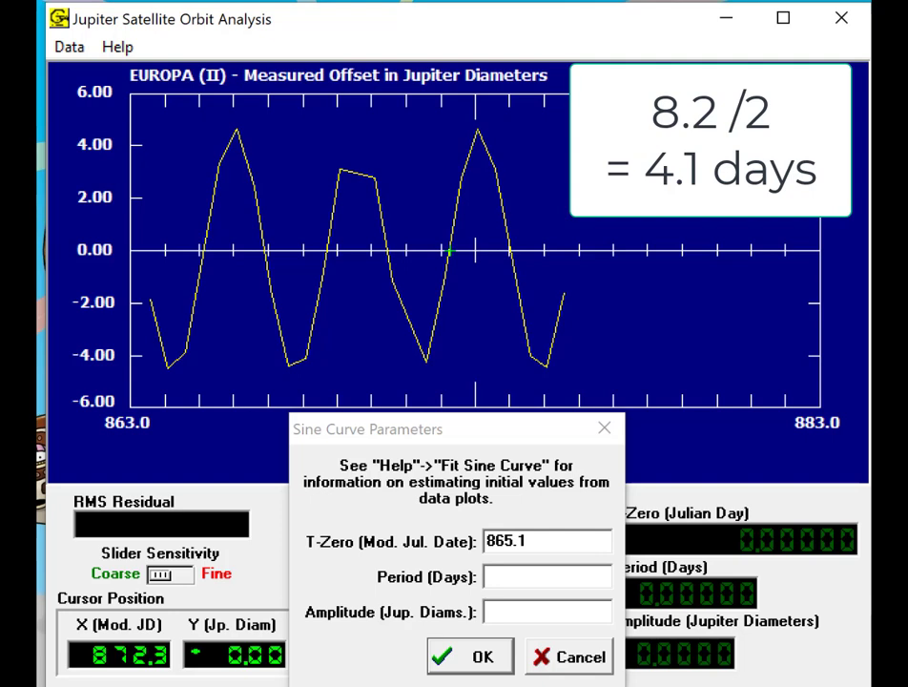
click(203, 256)
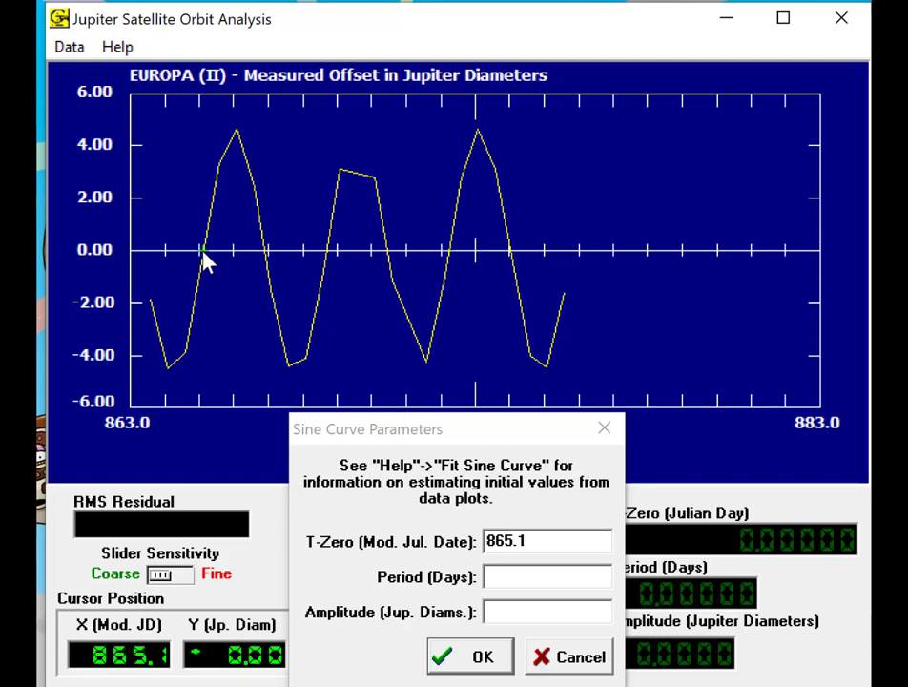